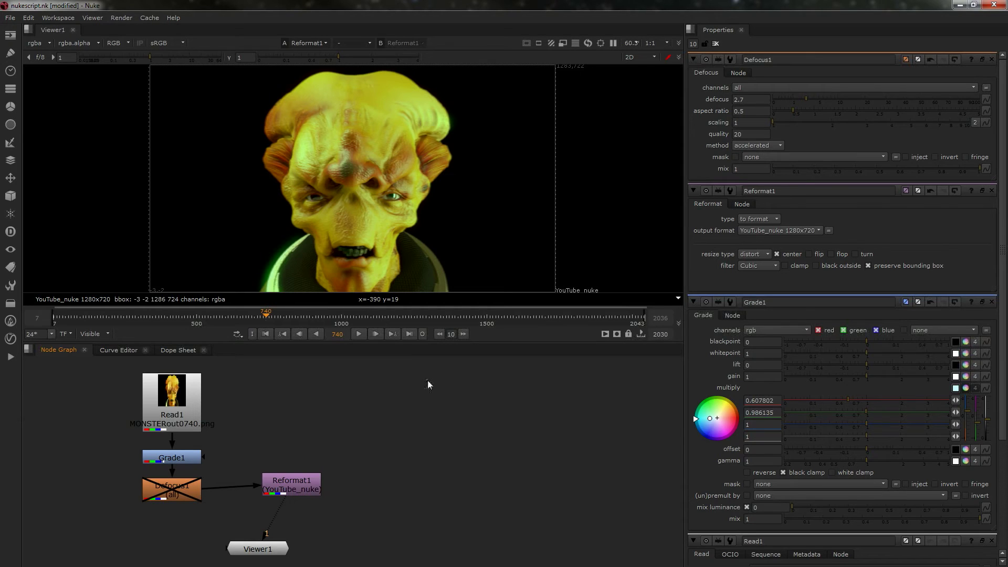
# - Add a Roto1 node and disable the Reformat1 node
pyautogui.press('o')
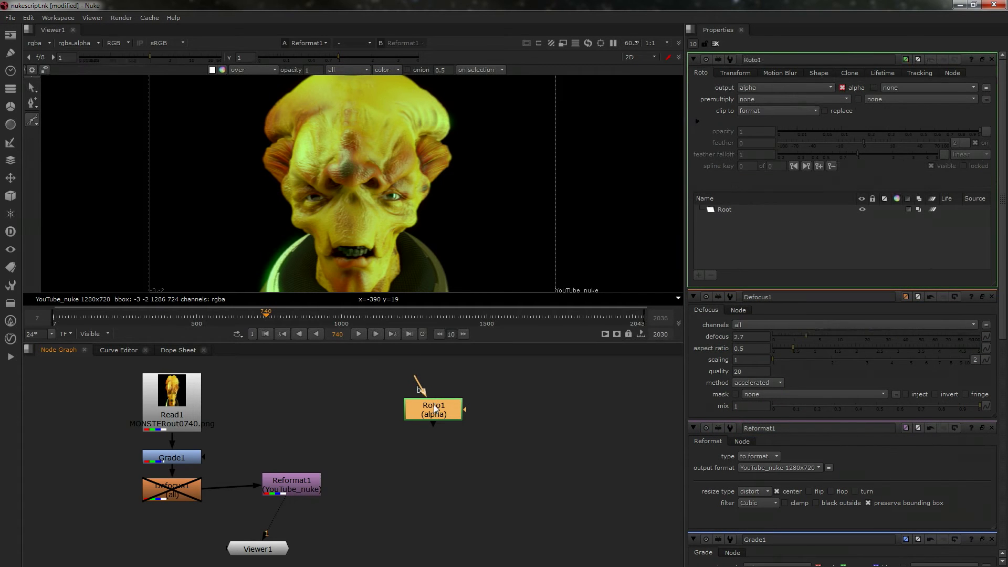
pyautogui.scroll(-2, 315, 202)
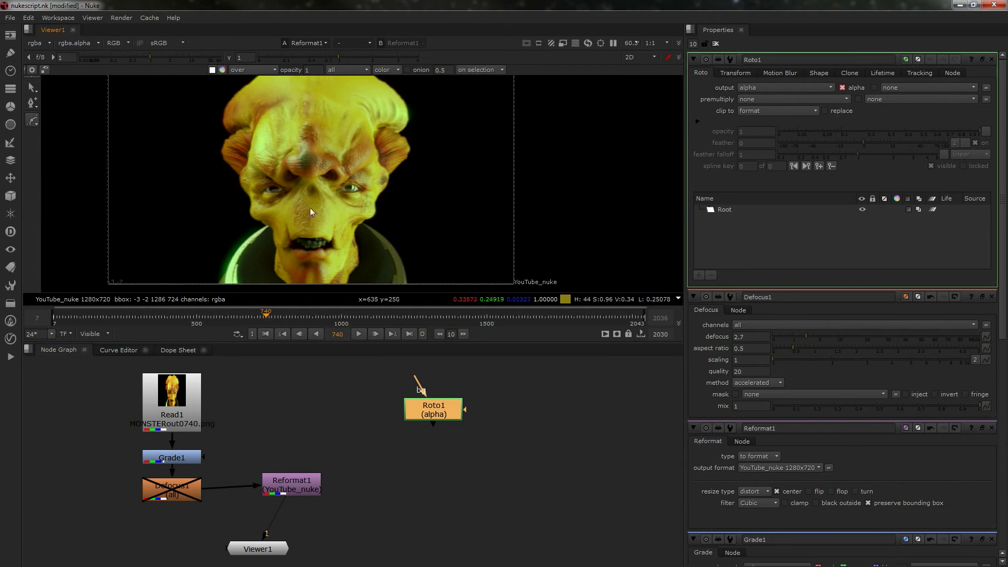
pyautogui.moveTo(316, 197); pyautogui.dragTo(324, 205, button='middle')
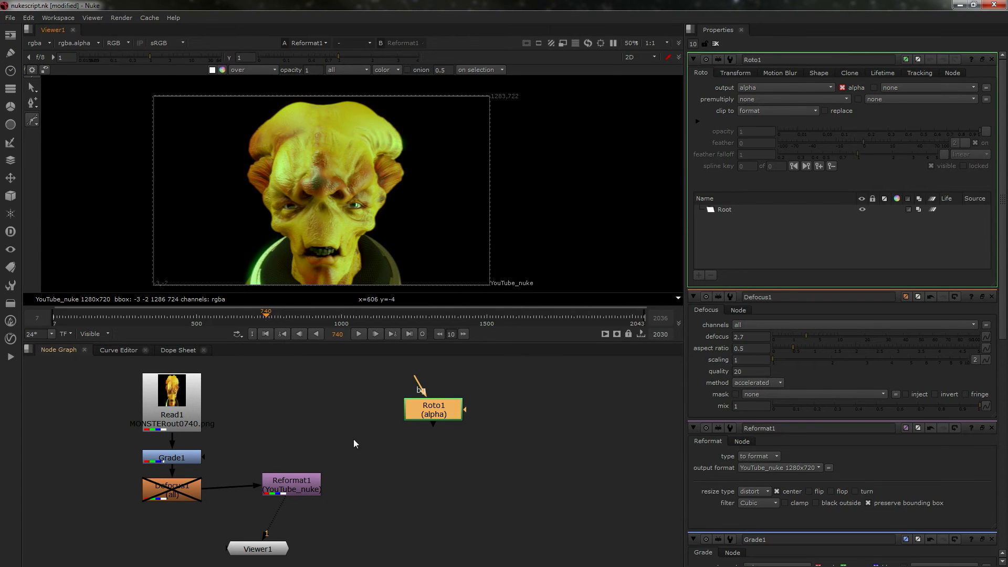
pyautogui.moveTo(342, 194); pyautogui.dragTo(344, 186, button='middle')
pyautogui.click(289, 492)
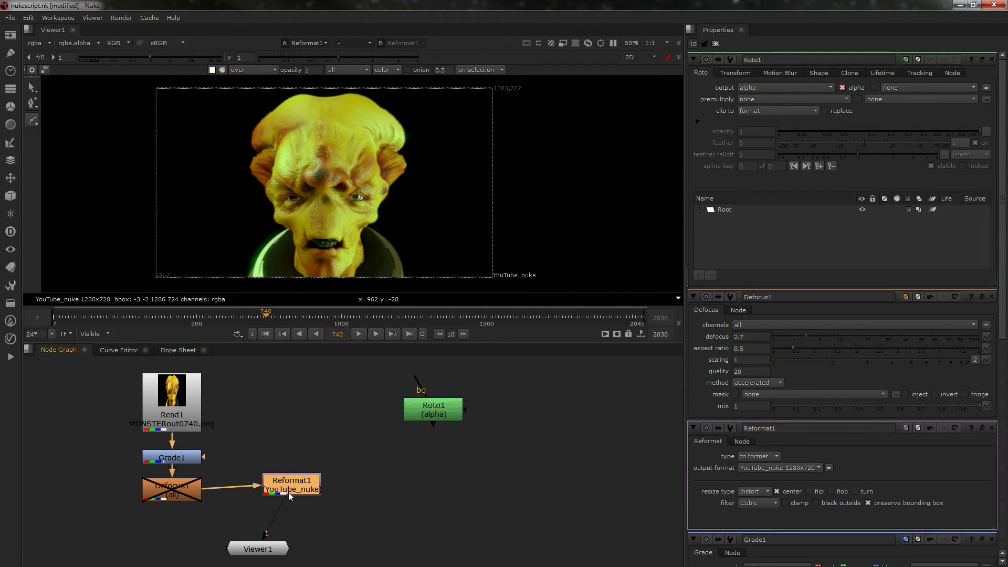
pyautogui.press('d')
pyautogui.press('d')
# - Connect Roto1's bg input to Read1 and show Roto1's output in Viewer1
pyautogui.moveTo(427, 406); pyautogui.dragTo(427, 400)
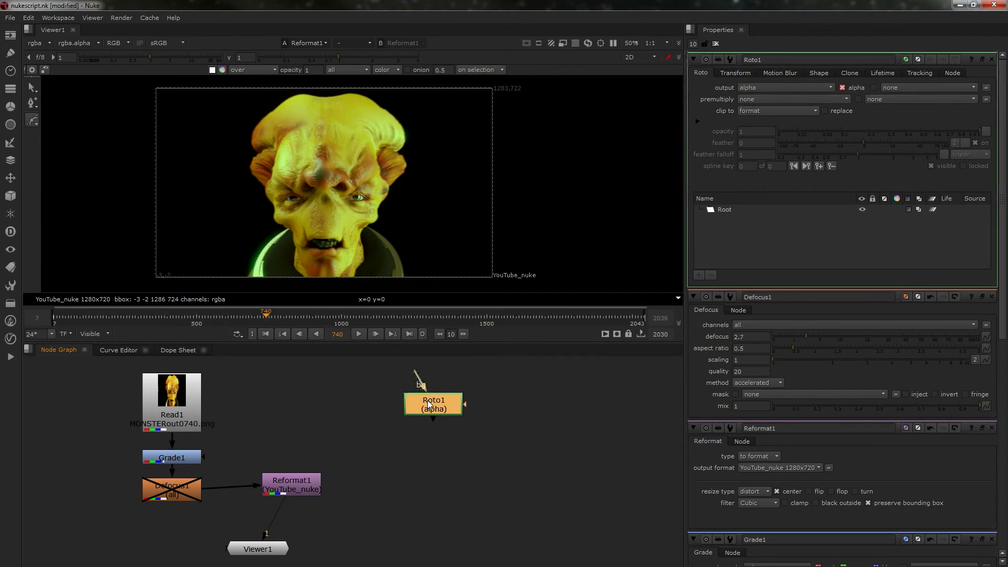
pyautogui.click(583, 449)
pyautogui.press('Tab')
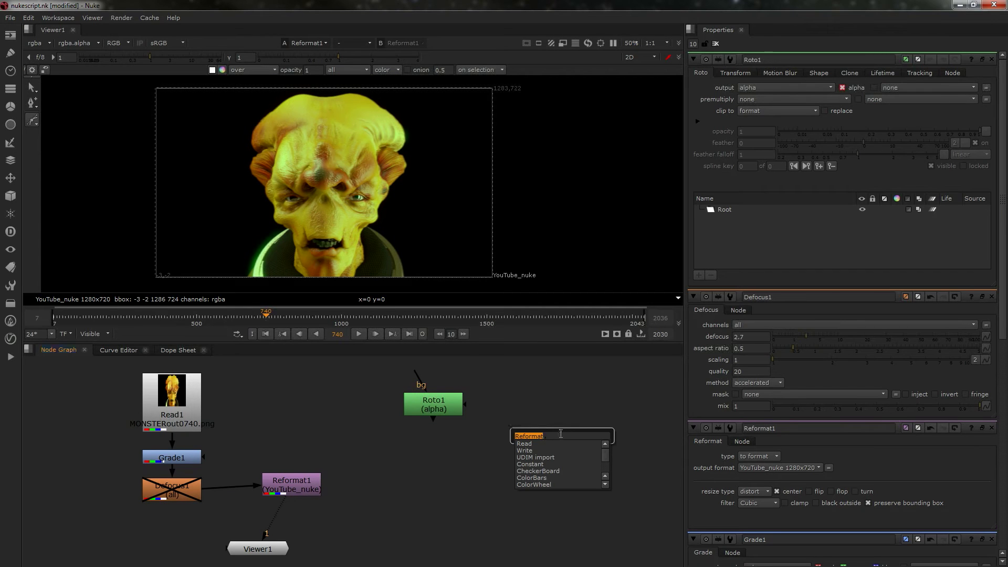
pyautogui.write('ro')
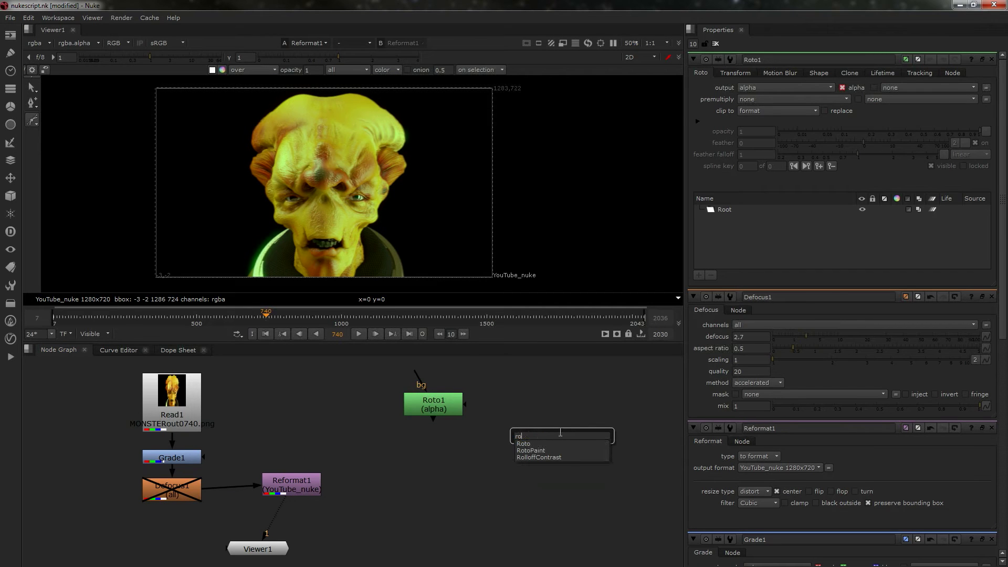
pyautogui.press('Escape')
pyautogui.moveTo(418, 373); pyautogui.dragTo(181, 399)
pyautogui.moveTo(433, 400); pyautogui.dragTo(434, 398)
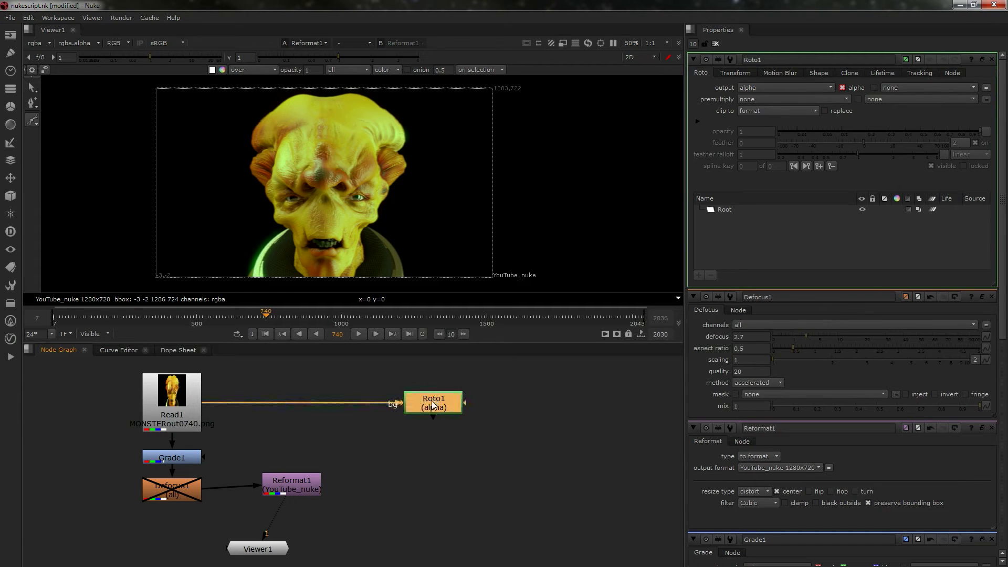
pyautogui.press('1')
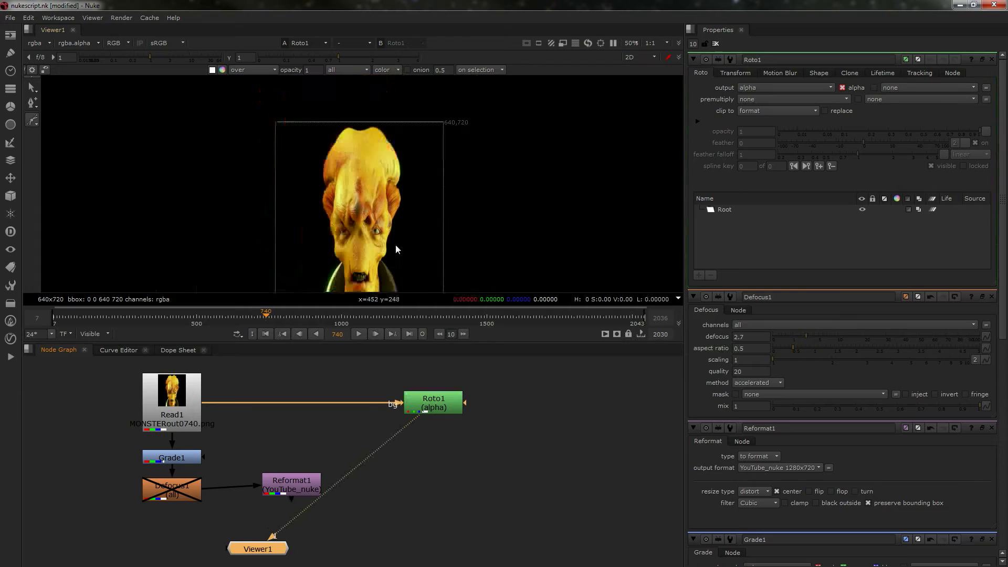
# - Draw a closed five-point Bezier shape around the monster's eyes
pyautogui.scroll(2, 370, 194)
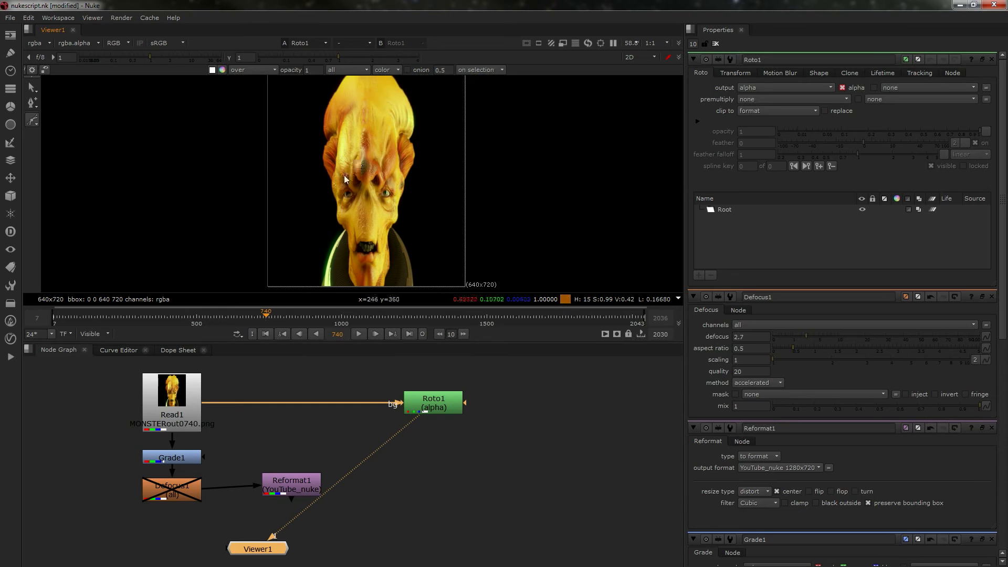
pyautogui.click(322, 187)
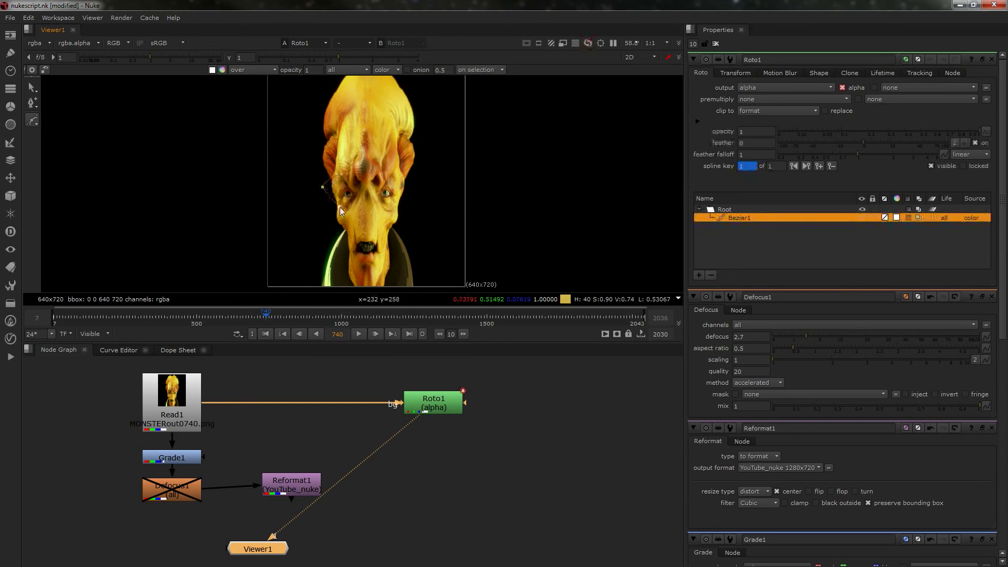
pyautogui.click(340, 209)
pyautogui.click(393, 209)
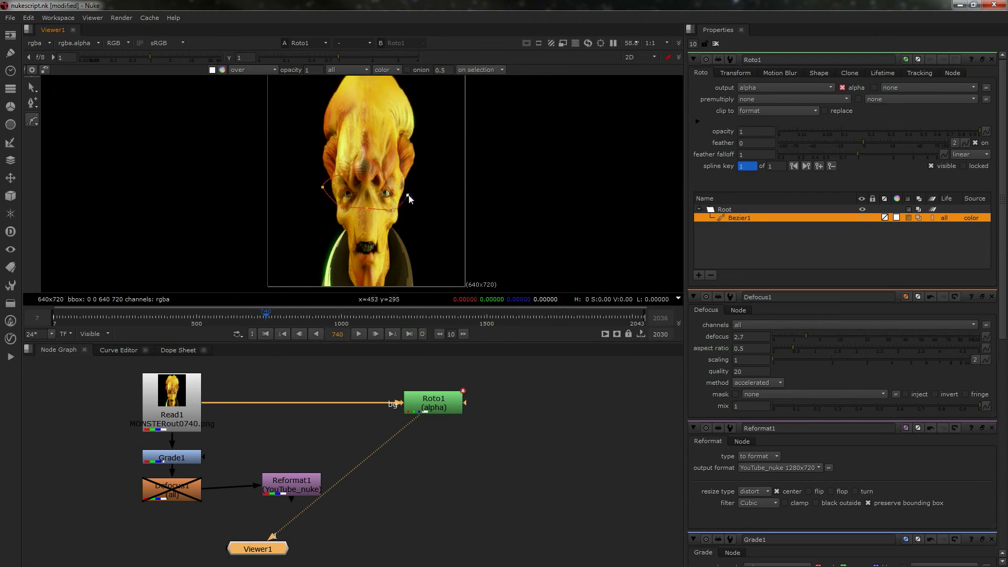
pyautogui.click(408, 194)
pyautogui.click(379, 176)
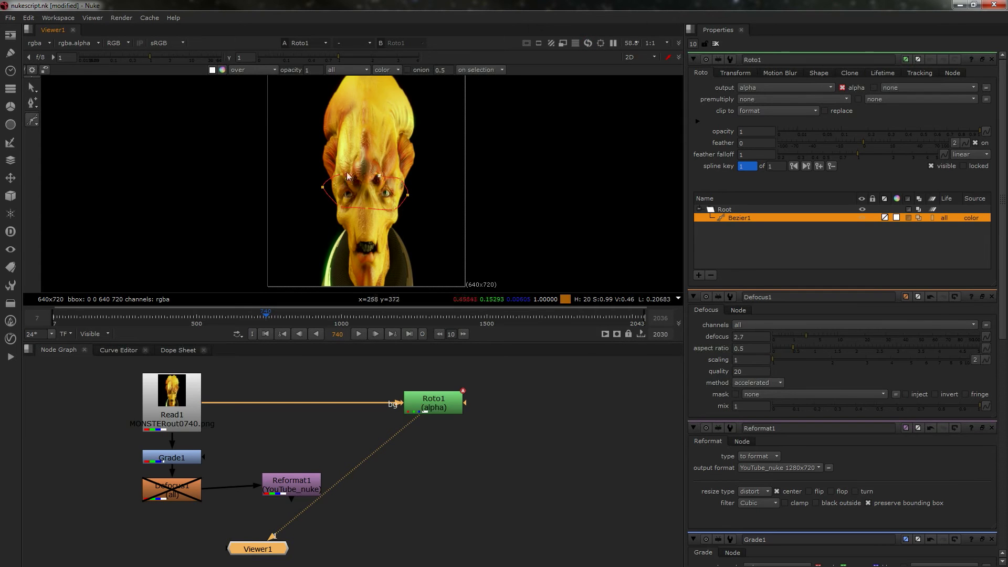
pyautogui.press('Return')
# - View Roto1 and toggle the alpha channel to check the eye matte
pyautogui.scroll(5, 385, 201)
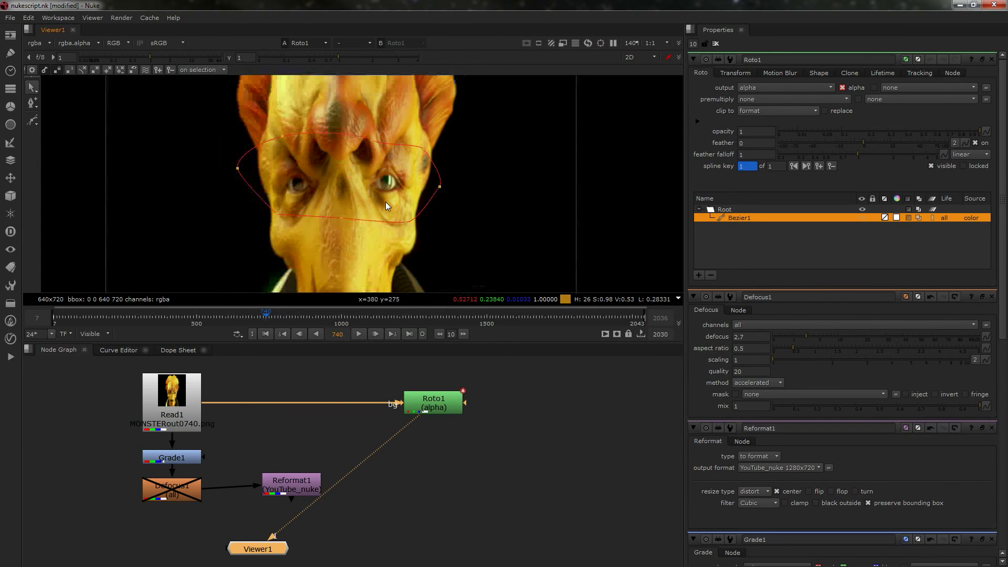
pyautogui.click(436, 409)
pyautogui.press('1')
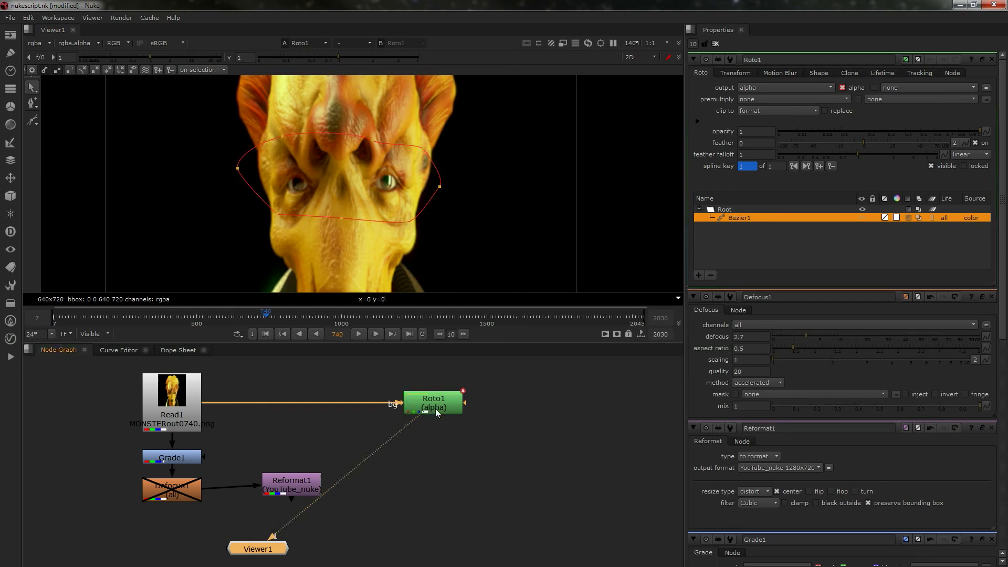
pyautogui.press('a')
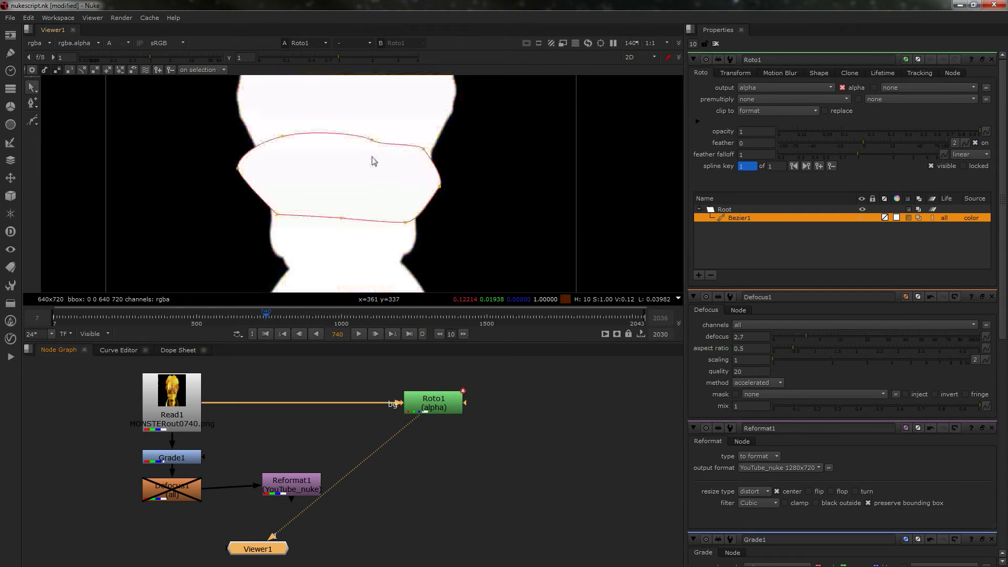
pyautogui.press('a')
# - Disconnect Read1 to preview the isolated roto alpha, then reconnect it to Roto1's bg
pyautogui.moveTo(214, 408); pyautogui.dragTo(437, 270)
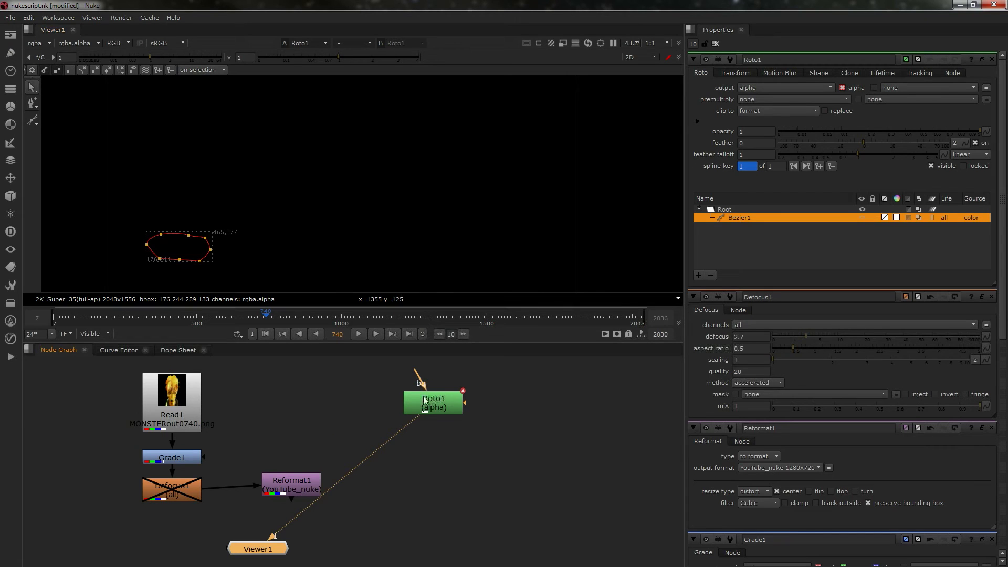
pyautogui.press('a')
pyautogui.press('a')
pyautogui.moveTo(420, 382); pyautogui.dragTo(209, 399)
pyautogui.click(443, 405)
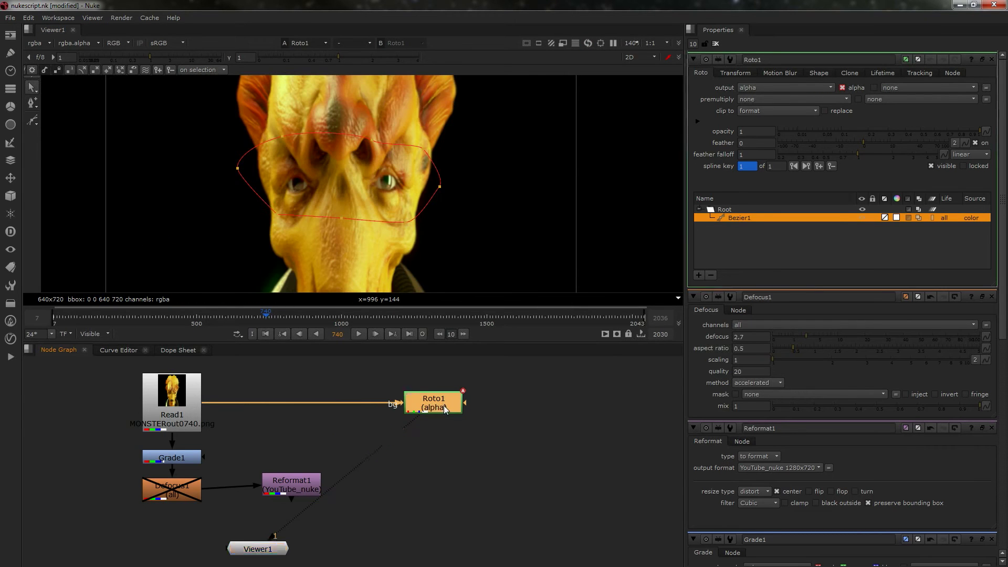
pyautogui.scroll(-2, 451, 399)
pyautogui.scroll(-2, 543, 216)
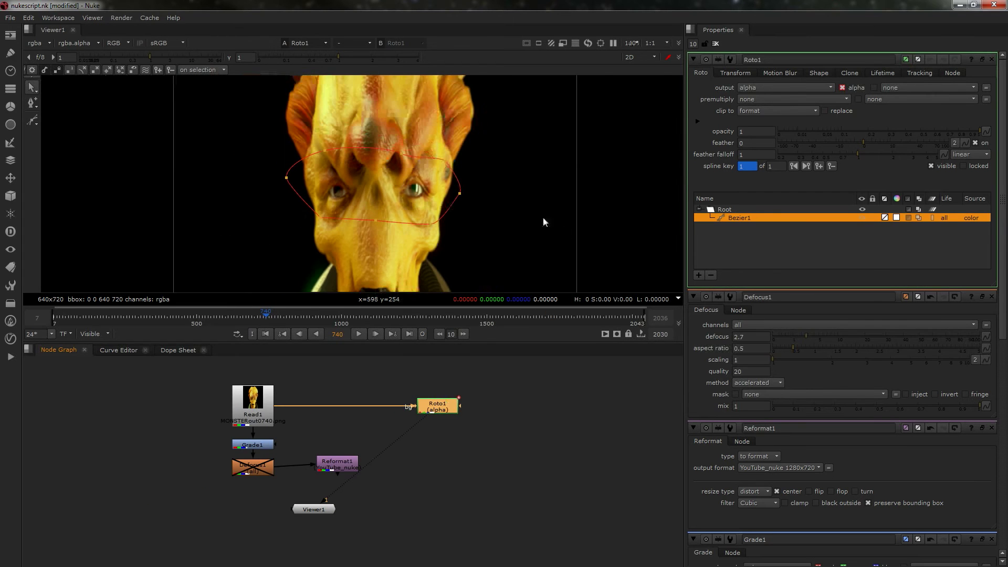
pyautogui.scroll(-1, 464, 216)
pyautogui.scroll(-2, 396, 191)
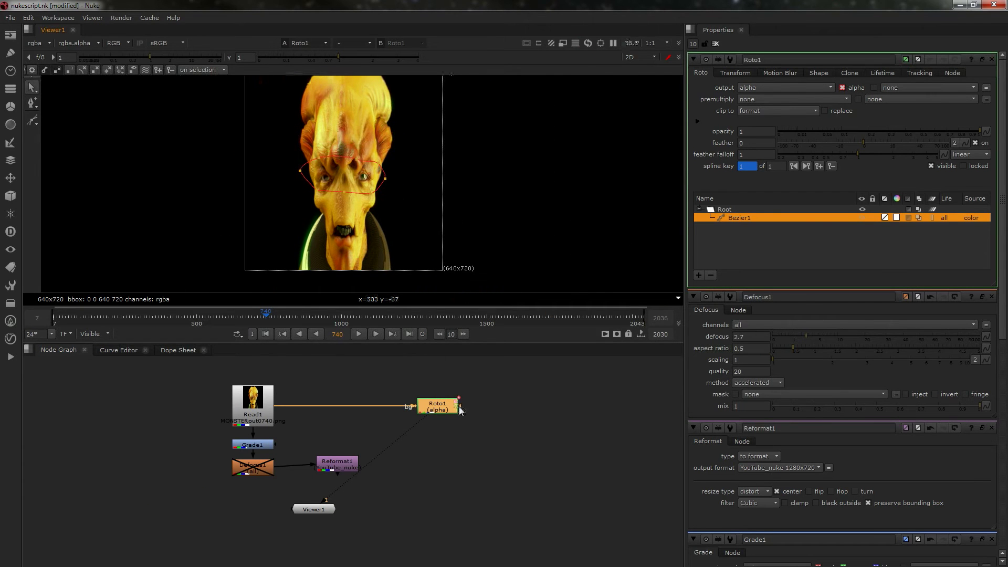
# - Add Shuffle1 under Roto1, preview its alpha, and bring up Read1's properties
pyautogui.press('Tab')
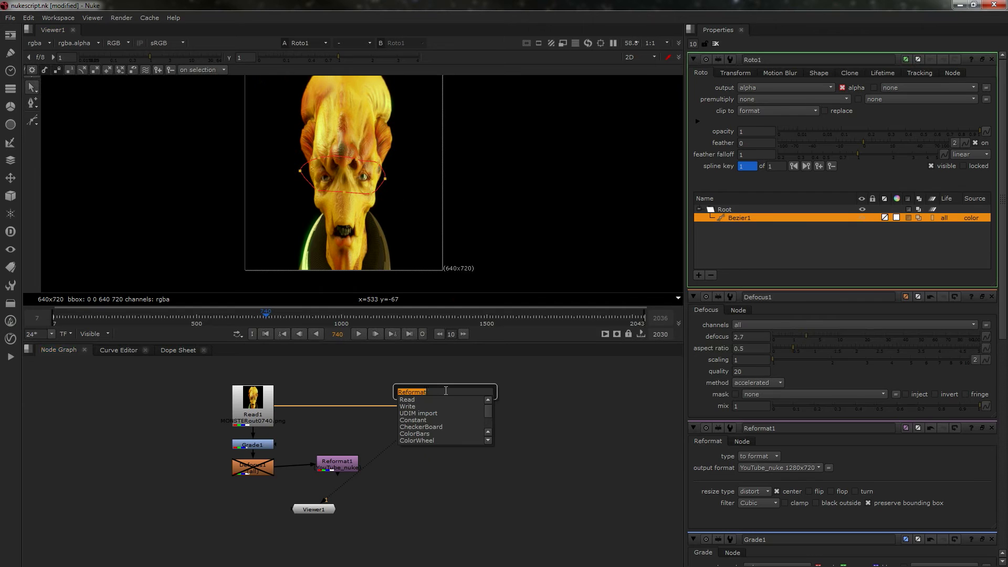
pyautogui.write('sh')
pyautogui.press('Return')
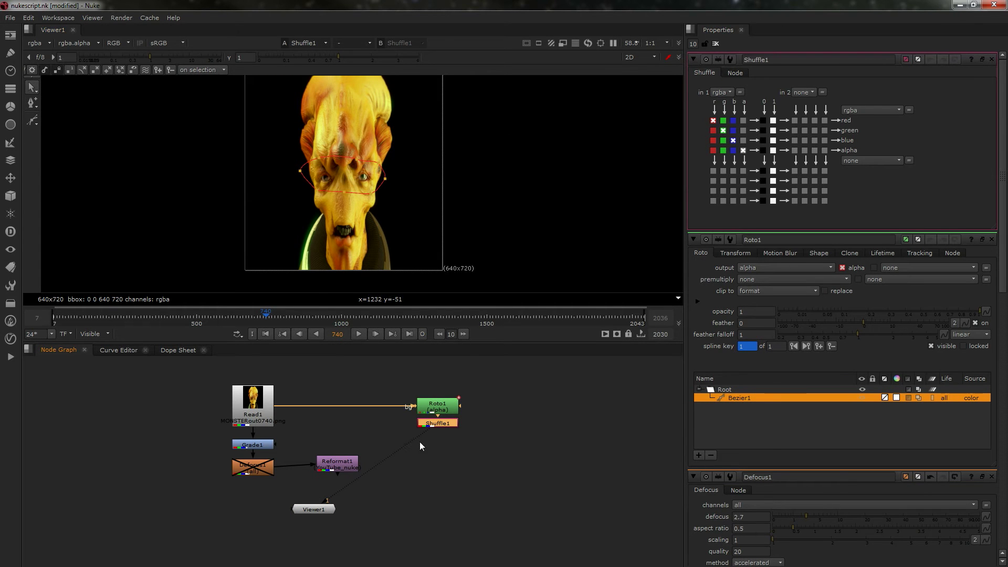
pyautogui.press('f')
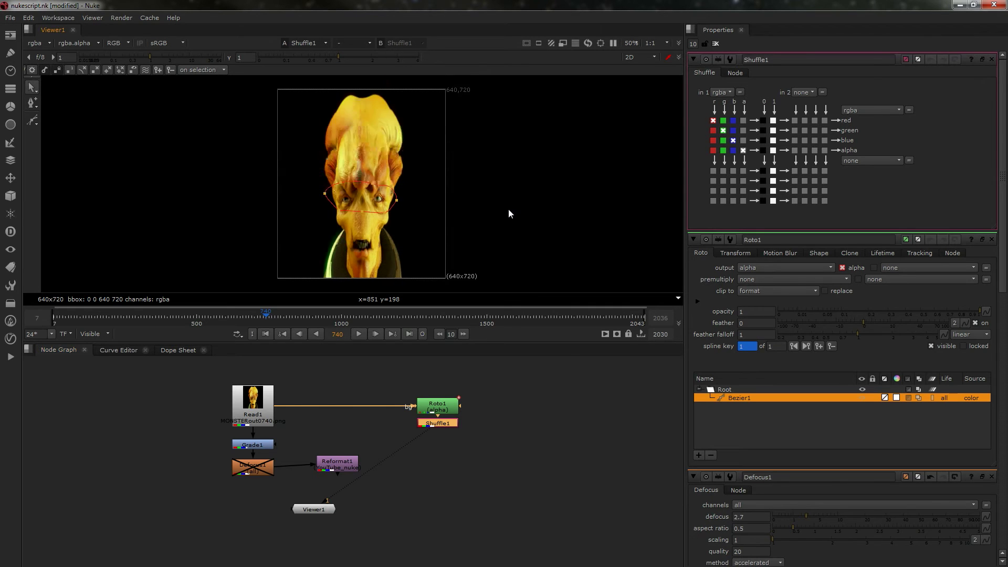
pyautogui.press('a')
pyautogui.press('a')
pyautogui.press('a')
pyautogui.press('a')
pyautogui.doubleClick(252, 405)
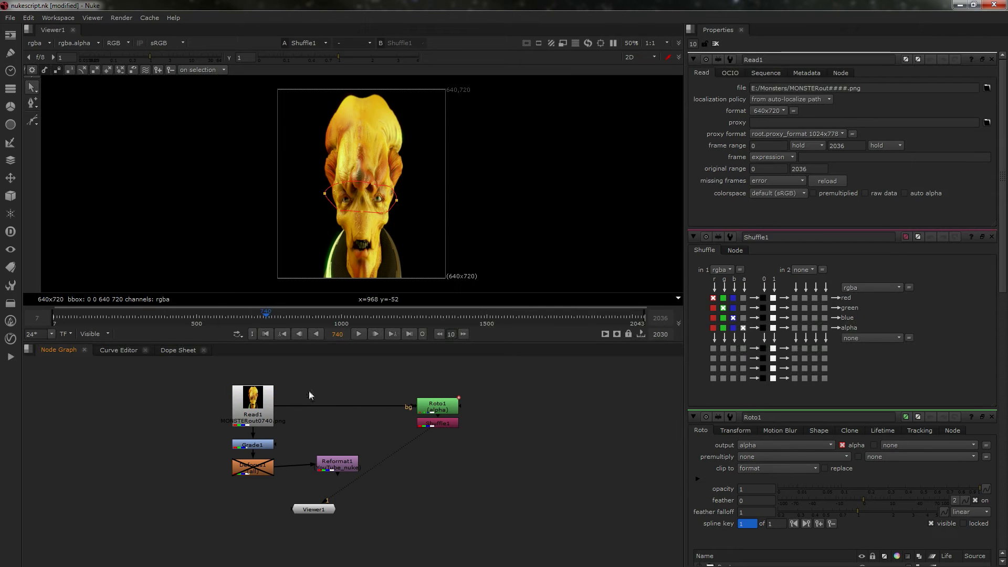
# - Insert Shuffle2 between Read1 and Roto1 with its alpha output set to 0
pyautogui.press('Tab')
pyautogui.write('sh')
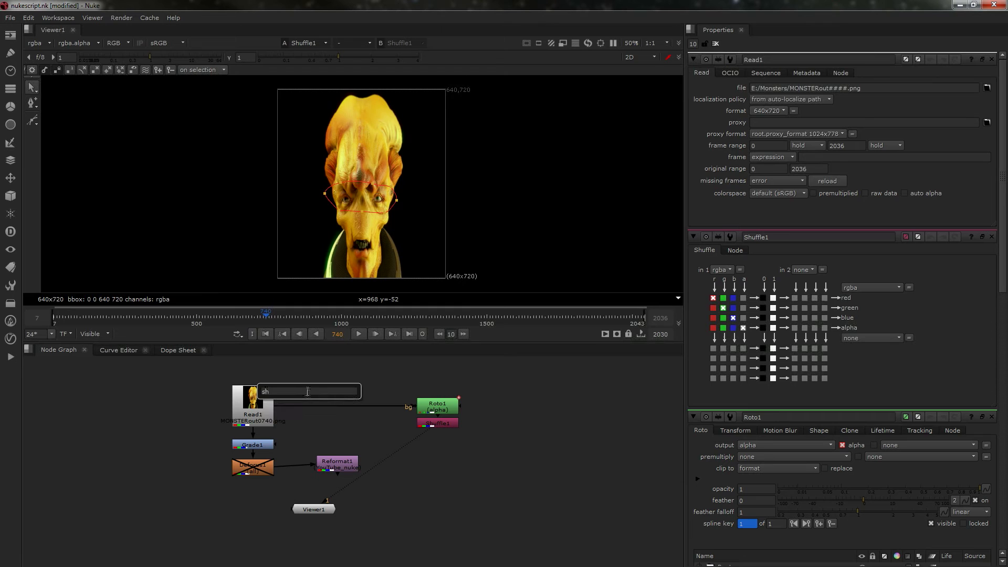
pyautogui.write('uffle')
pyautogui.press('Return')
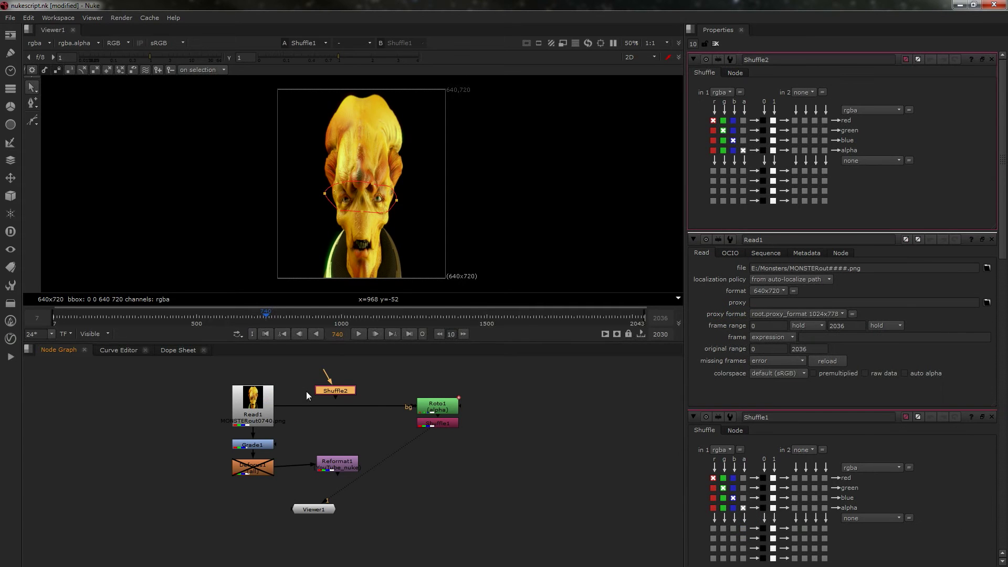
pyautogui.moveTo(343, 389); pyautogui.dragTo(343, 407)
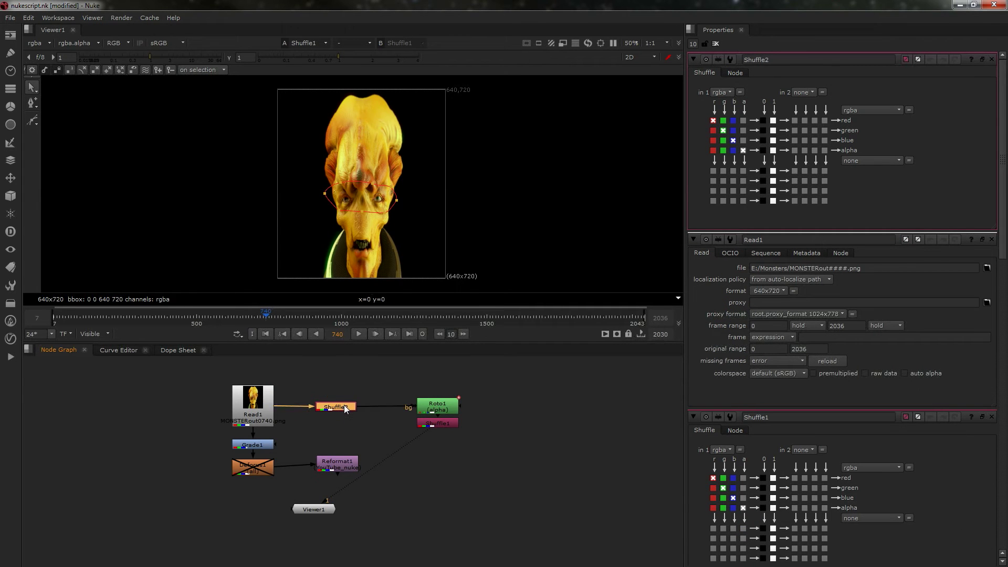
pyautogui.click(762, 150)
# - View Roto1's alpha matte, toggling Shuffle2 off and on to compare
pyautogui.click(440, 410)
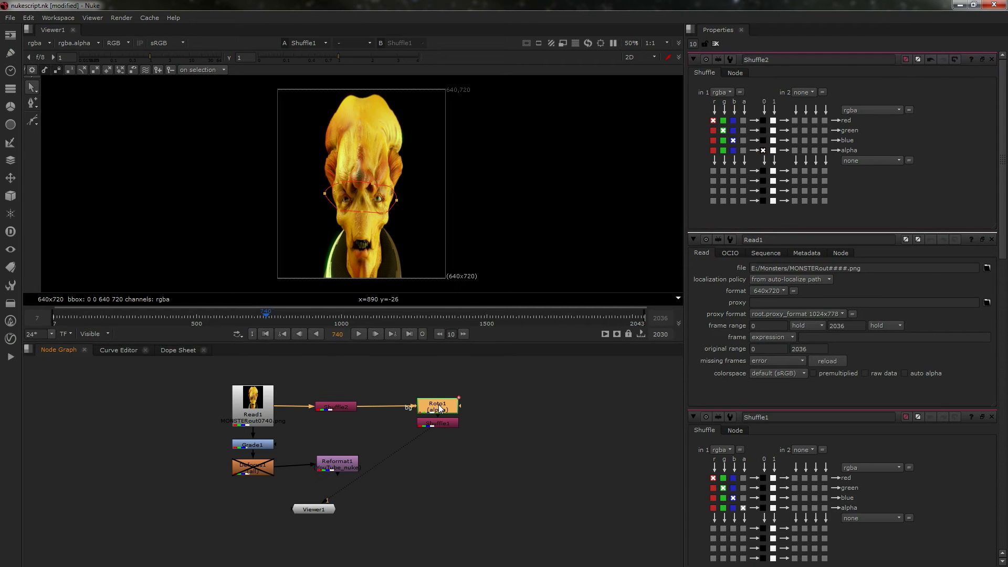
pyautogui.doubleClick(440, 409)
pyautogui.press('1')
pyautogui.press('a')
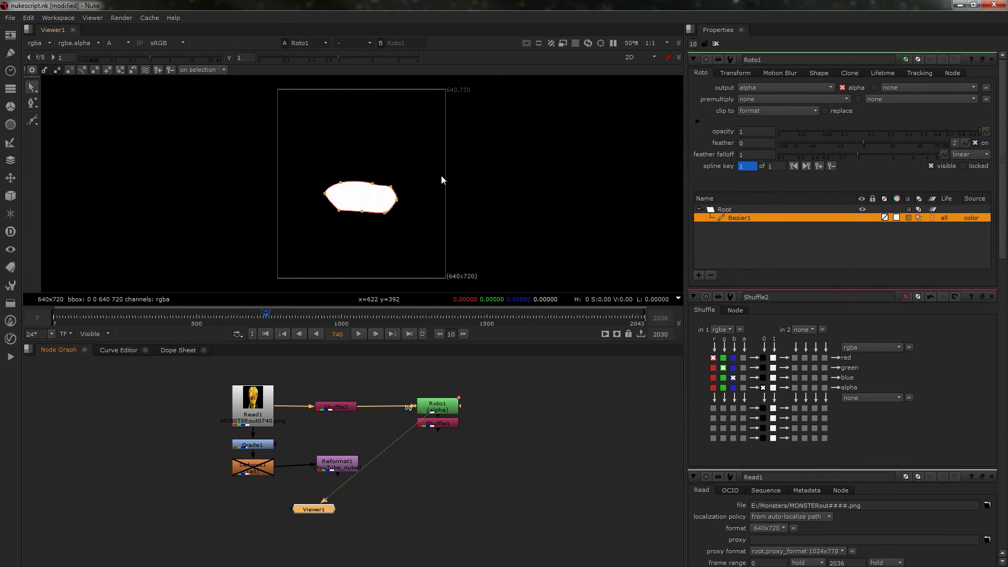
pyautogui.scroll(5, 371, 221)
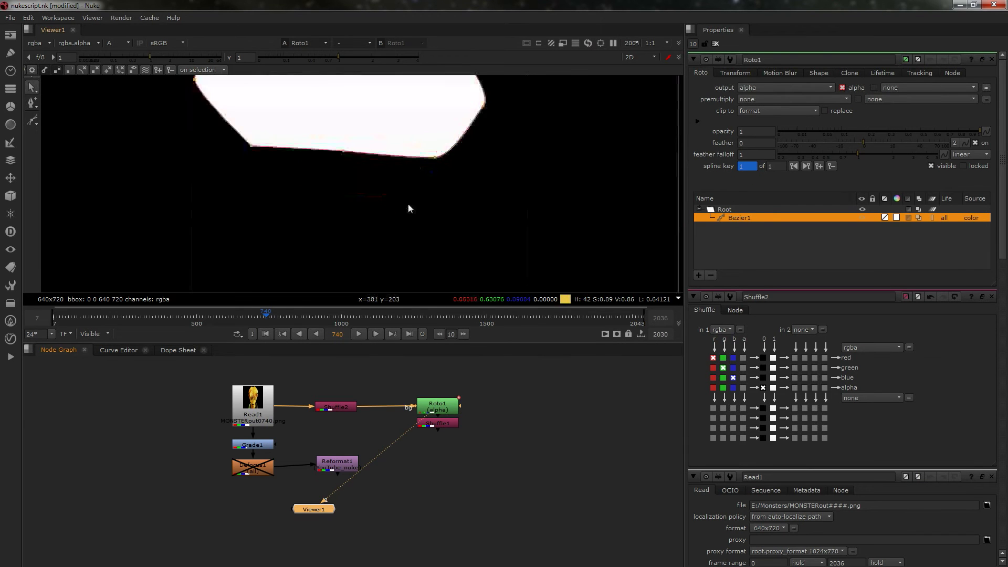
pyautogui.scroll(-4, 410, 207)
pyautogui.click(342, 405)
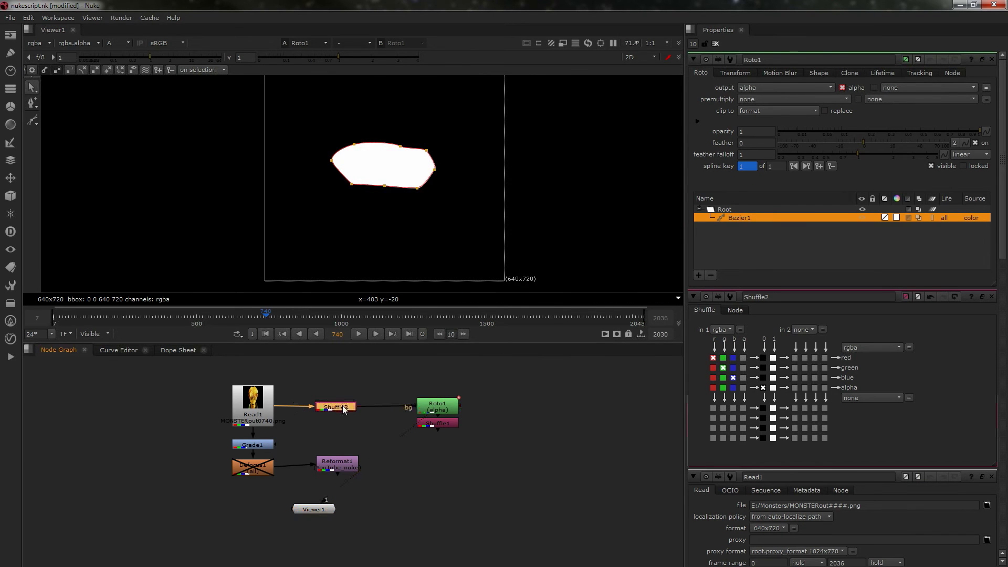
pyautogui.press('d')
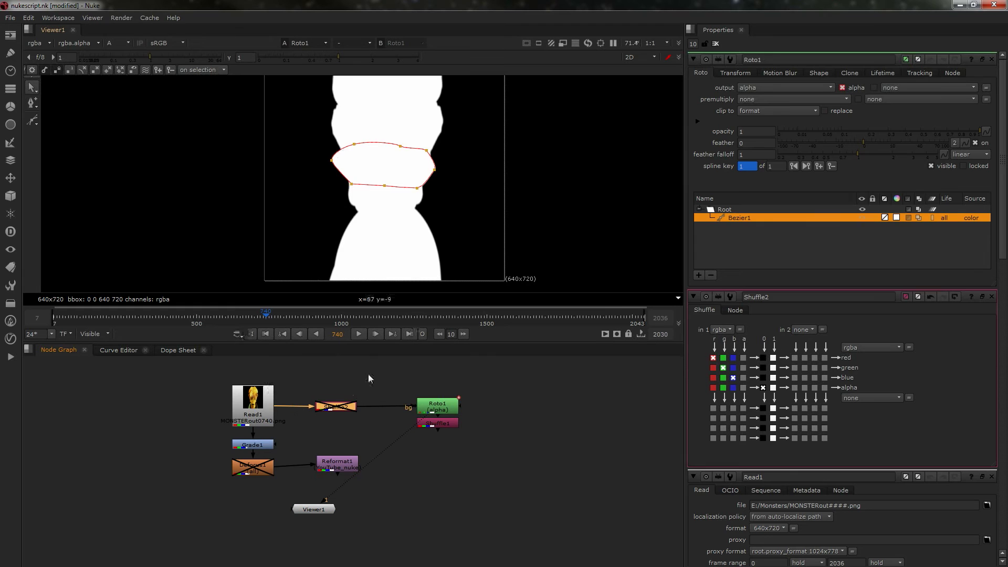
pyautogui.press('d')
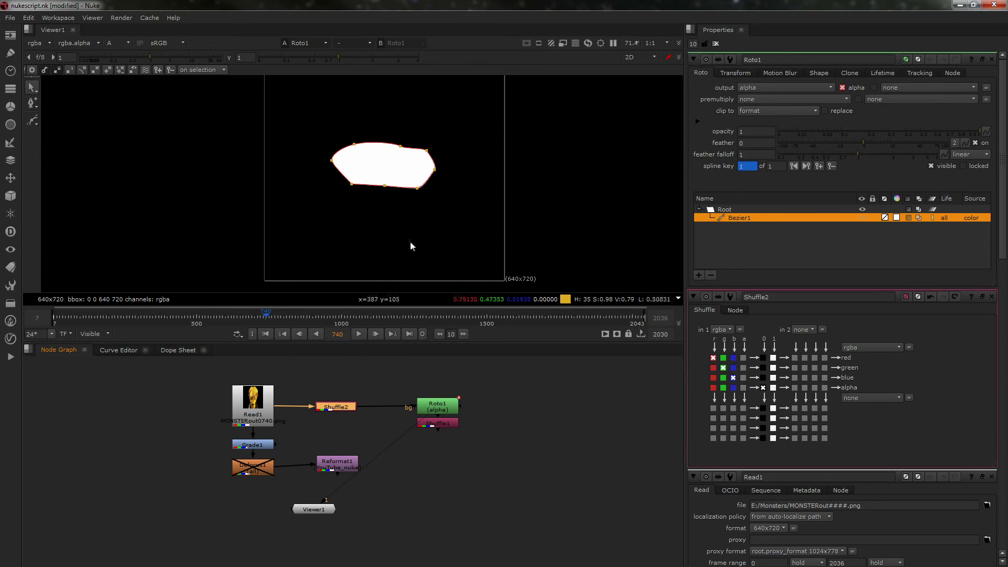
# - View Shuffle1's output in the alpha channel to see the white eye matte
pyautogui.scroll(1, 400, 256)
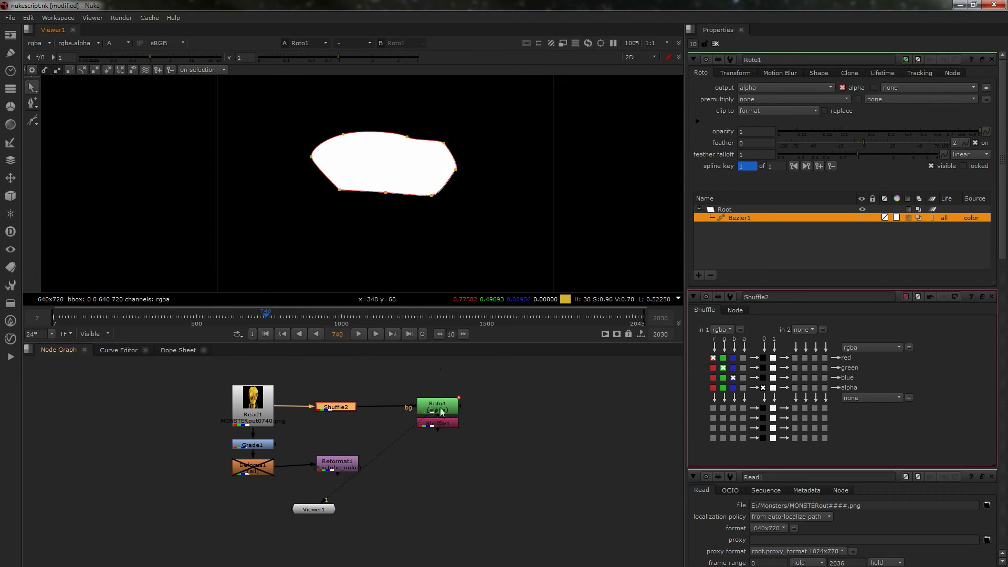
pyautogui.press('a')
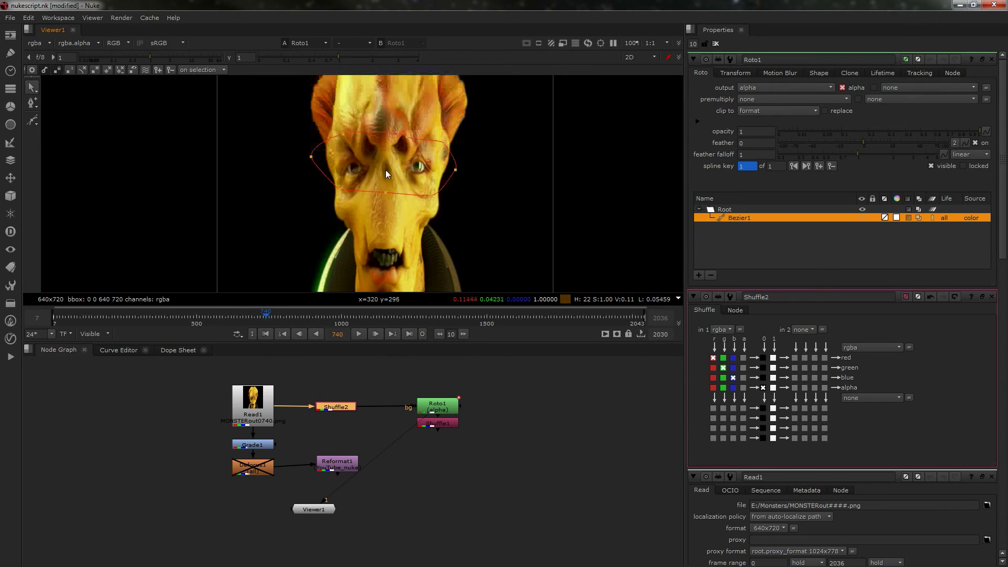
pyautogui.doubleClick(449, 424)
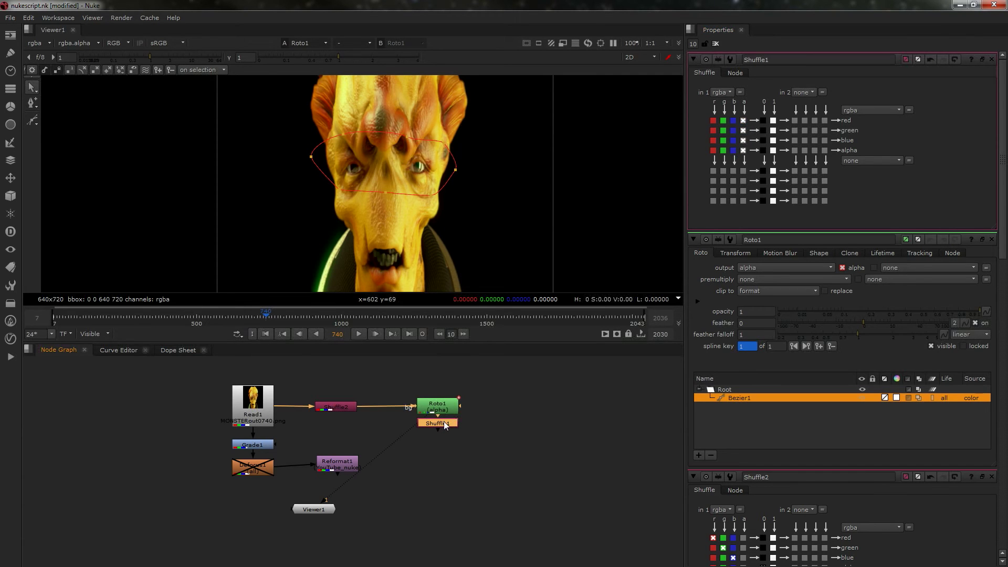
pyautogui.press('1')
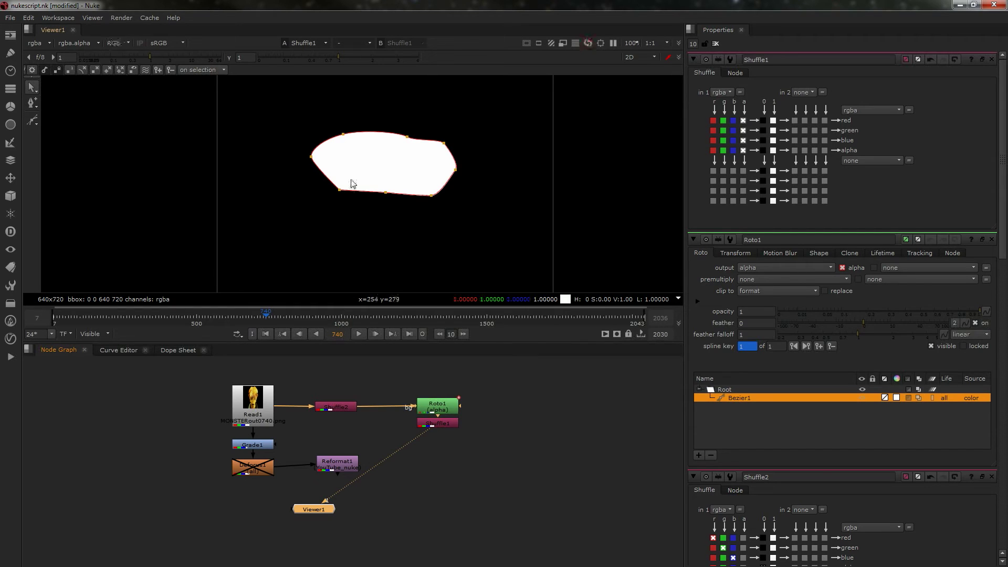
pyautogui.press('a')
pyautogui.press('a')
# - Move Defocus1 below Grade1 and Reformat1 beside Viewer1
pyautogui.moveTo(266, 469); pyautogui.dragTo(253, 520)
pyautogui.moveTo(354, 463); pyautogui.dragTo(370, 525)
pyautogui.moveTo(241, 517); pyautogui.dragTo(248, 519)
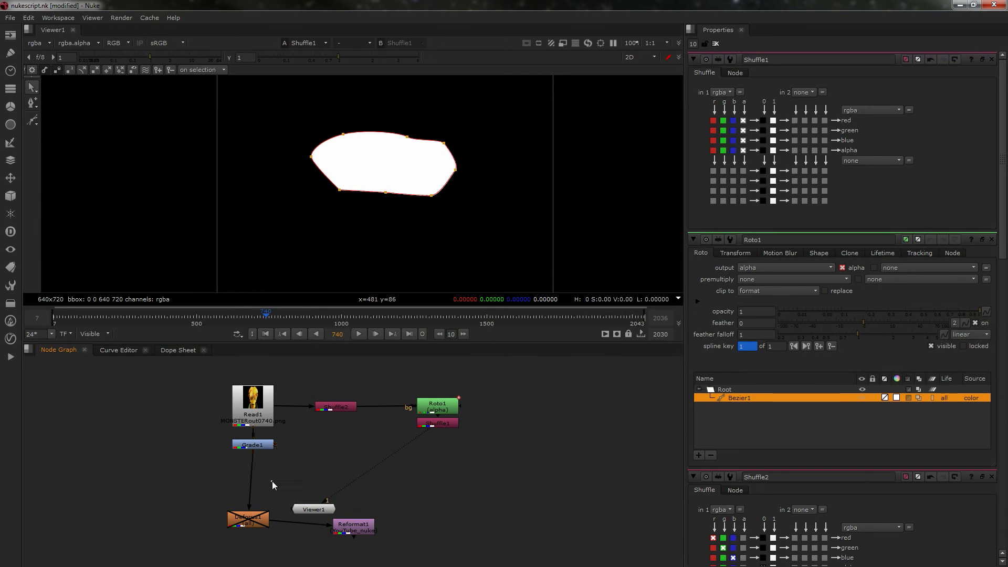
# - Insert Grade2 between Grade1 and Defocus1, mask it with Shuffle1, and set multiply to 1.7
pyautogui.press('g')
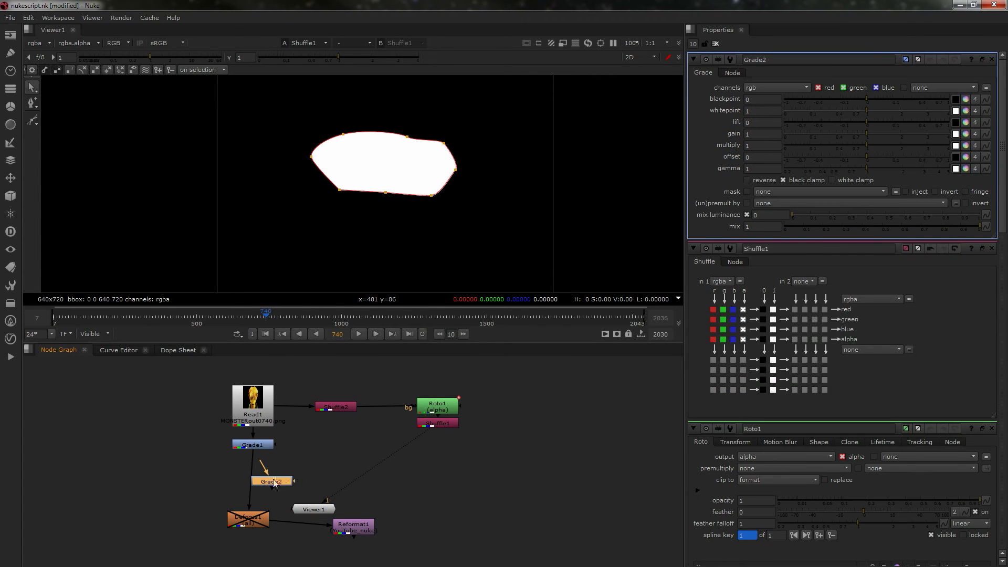
pyautogui.moveTo(277, 481); pyautogui.dragTo(424, 424)
pyautogui.keyDown('ctrl'); pyautogui.moveTo(342, 450); pyautogui.dragTo(433, 470); pyautogui.keyUp('ctrl')
pyautogui.click(255, 474)
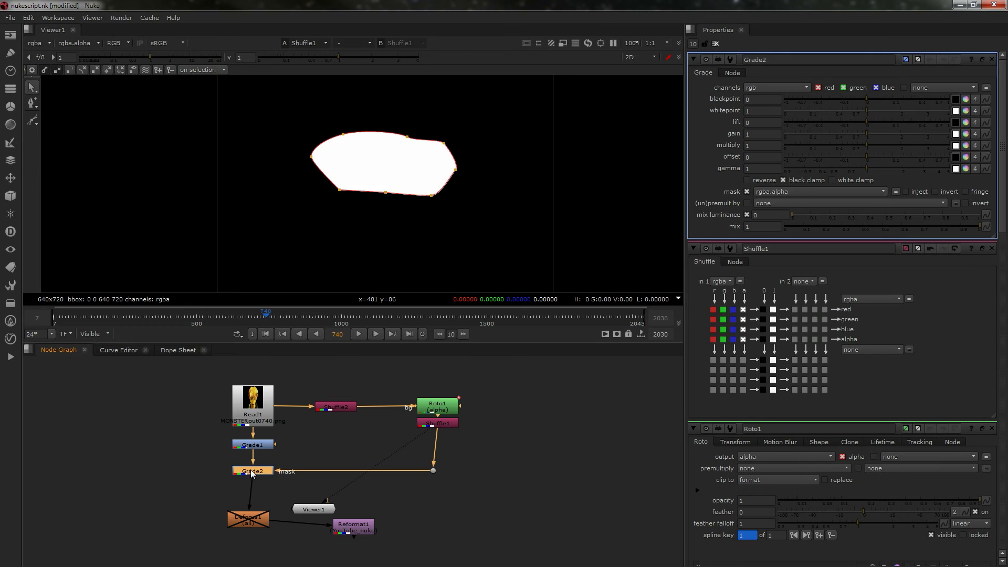
pyautogui.press('1')
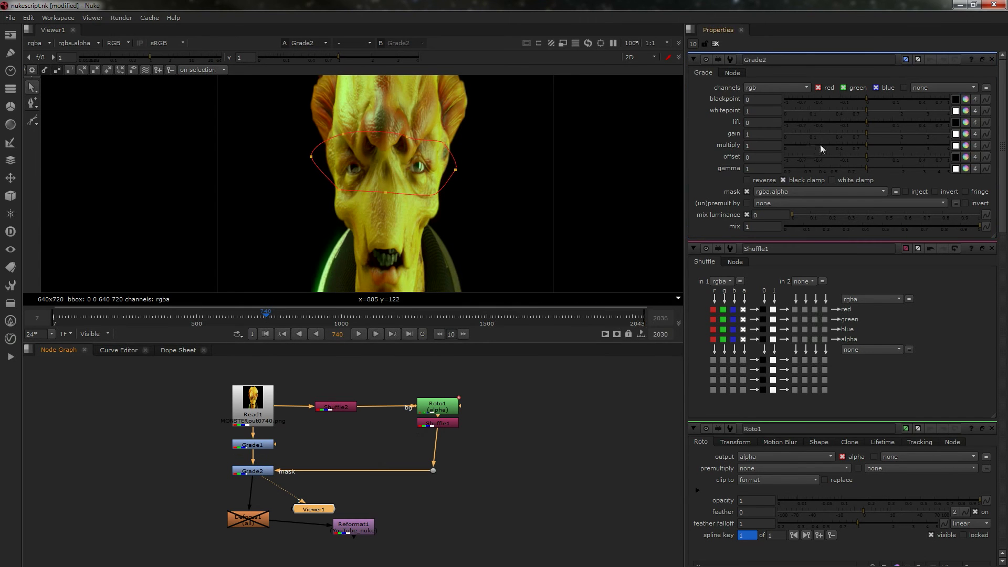
pyautogui.moveTo(867, 150)
pyautogui.mouseDown()
pyautogui.moveTo(935, 151)
pyautogui.moveTo(861, 154)
pyautogui.moveTo(892, 155)
pyautogui.mouseUp()
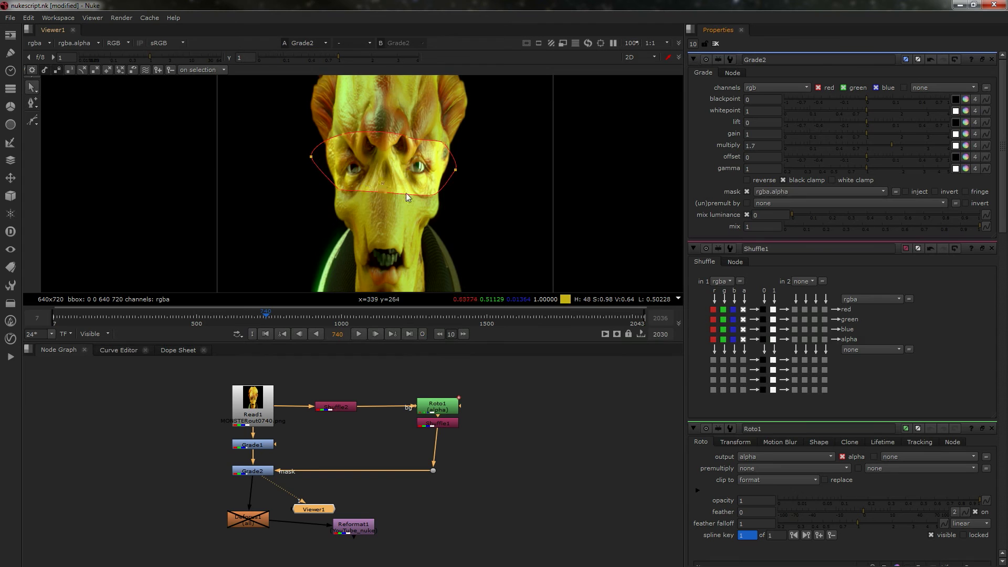
# - In Roto1's alpha view, set feather to 45 and feather falloff to 5
pyautogui.doubleClick(439, 409)
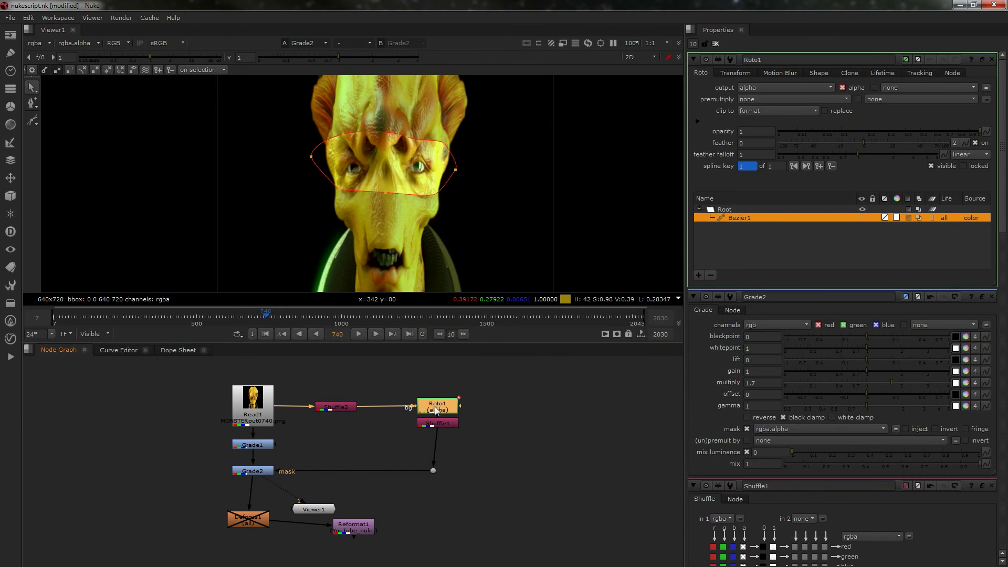
pyautogui.press('1')
pyautogui.scroll(2, 415, 203)
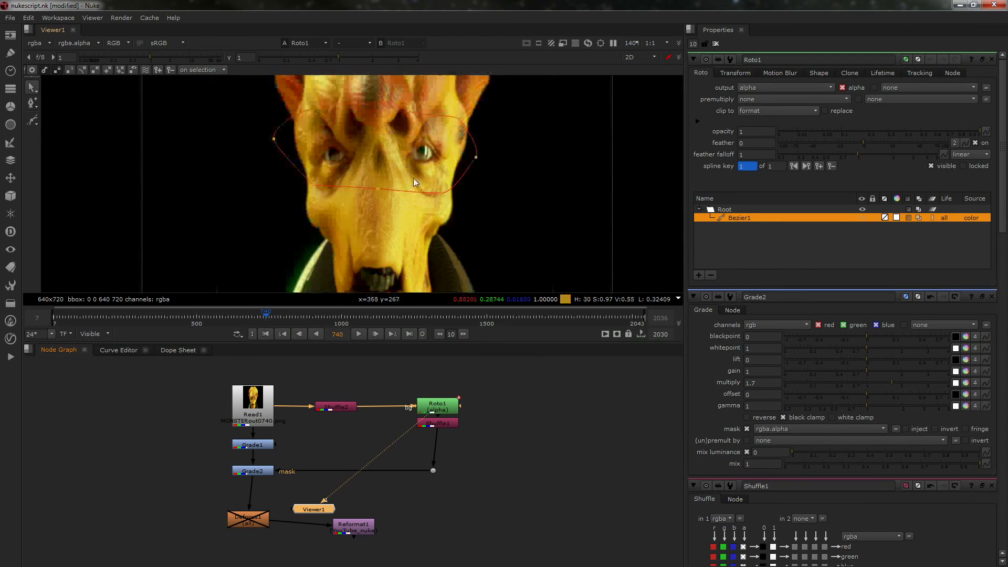
pyautogui.moveTo(414, 182); pyautogui.dragTo(404, 220, button='middle')
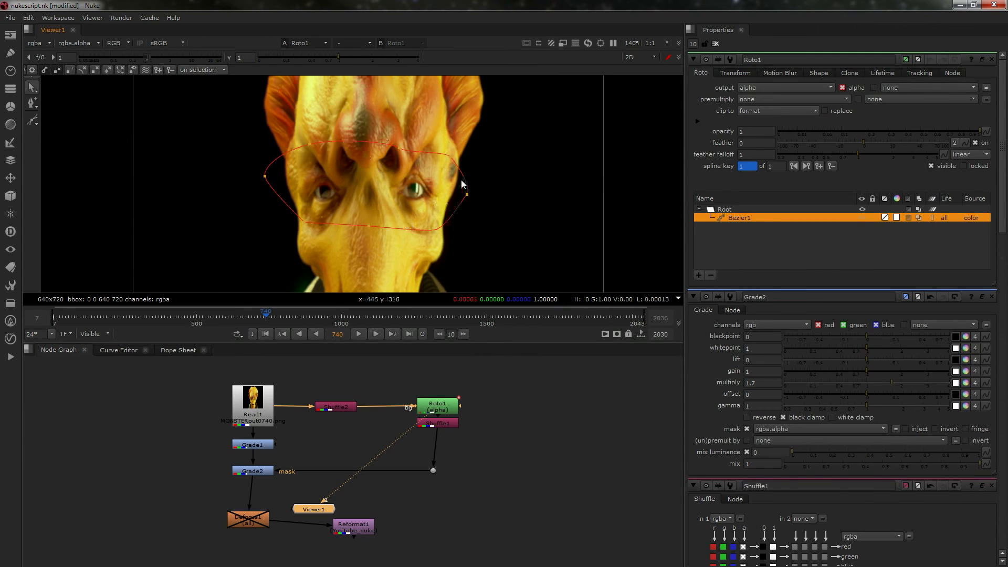
pyautogui.press('a')
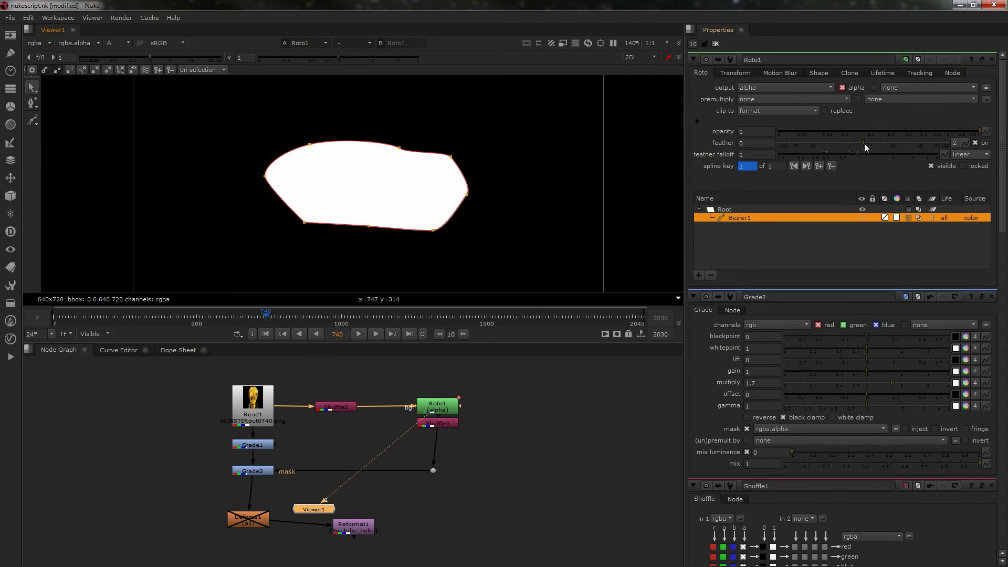
pyautogui.moveTo(865, 145); pyautogui.dragTo(921, 148)
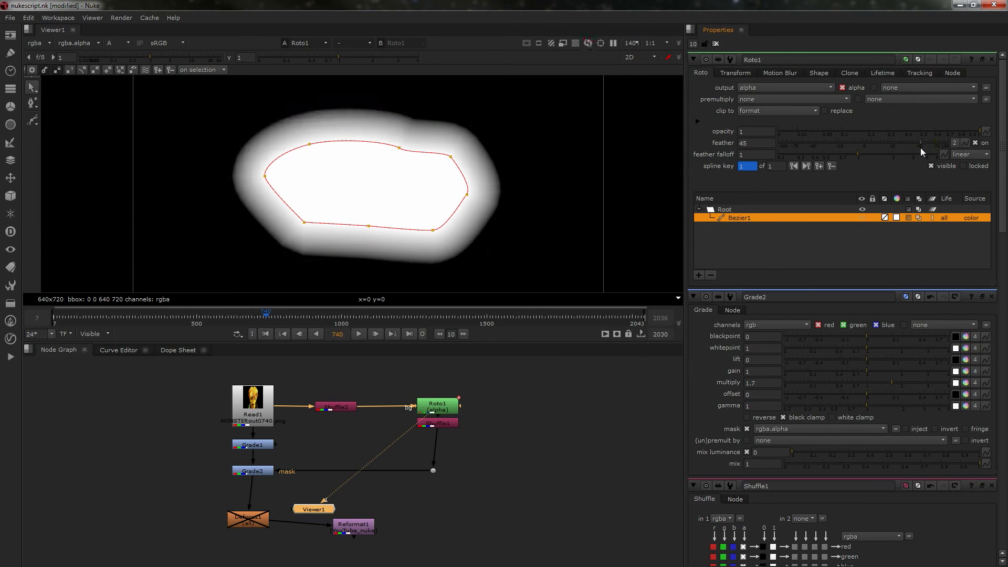
pyautogui.moveTo(858, 154); pyautogui.dragTo(946, 153)
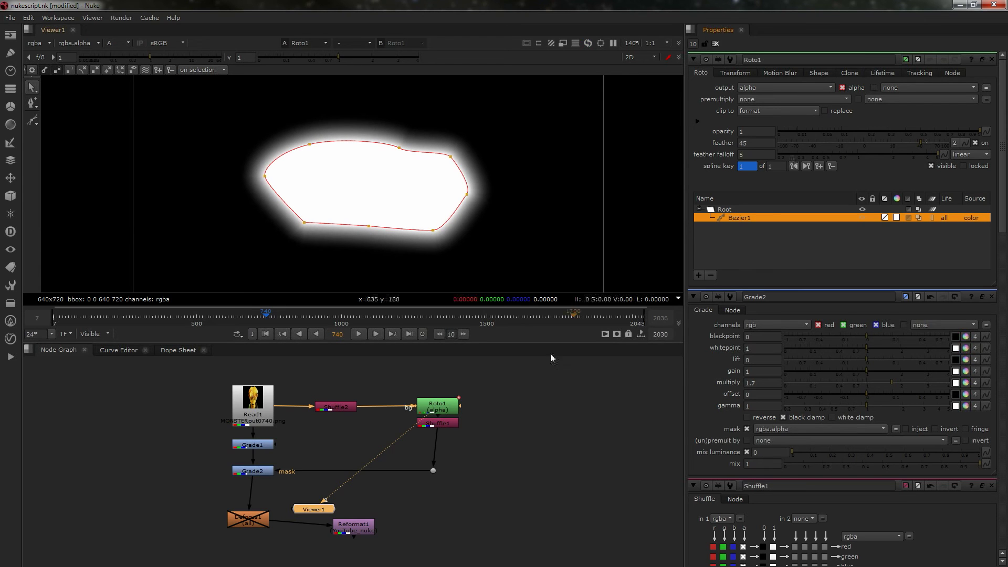
# - View Grade2's output in full colour
pyautogui.click(256, 473)
pyautogui.press('1')
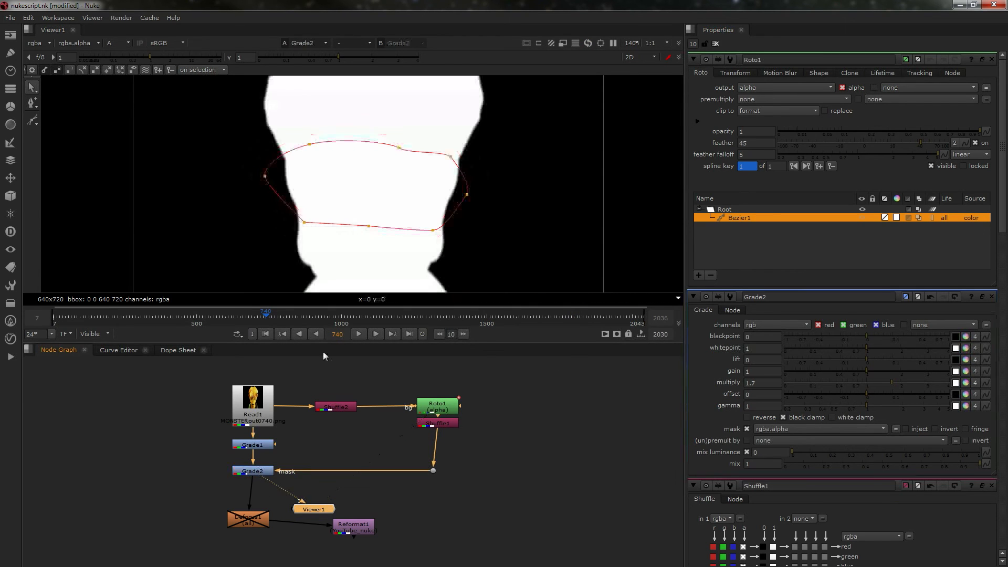
pyautogui.press('a')
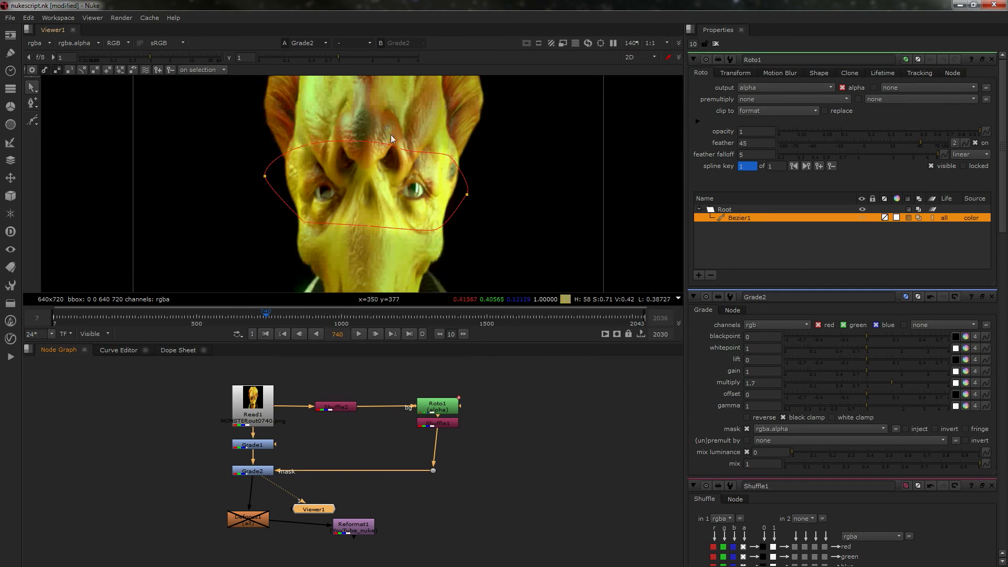
pyautogui.click(530, 474)
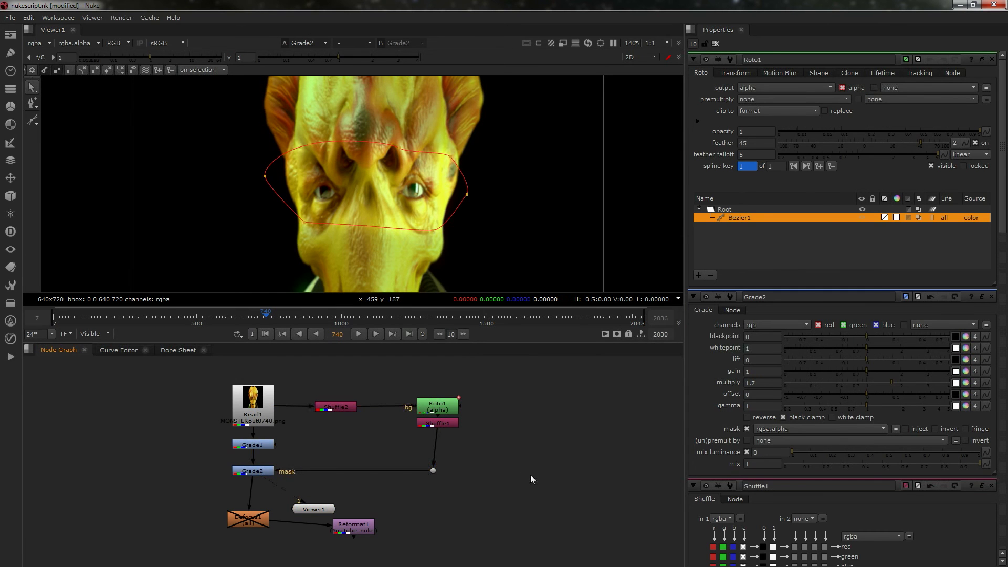
# - Add a Roto2 node and shift Defocus1 slightly up
pyautogui.press('o')
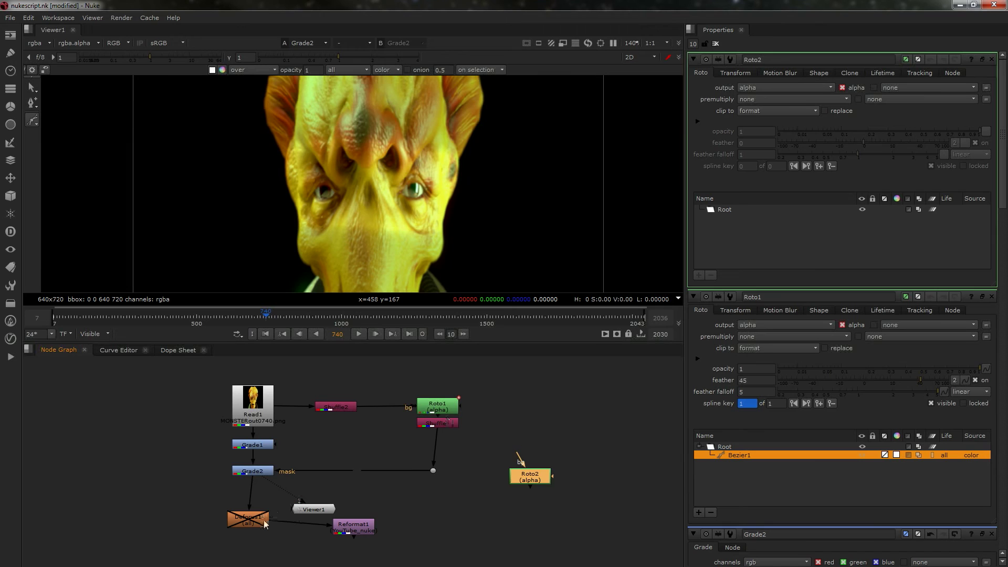
pyautogui.moveTo(255, 522); pyautogui.dragTo(259, 514)
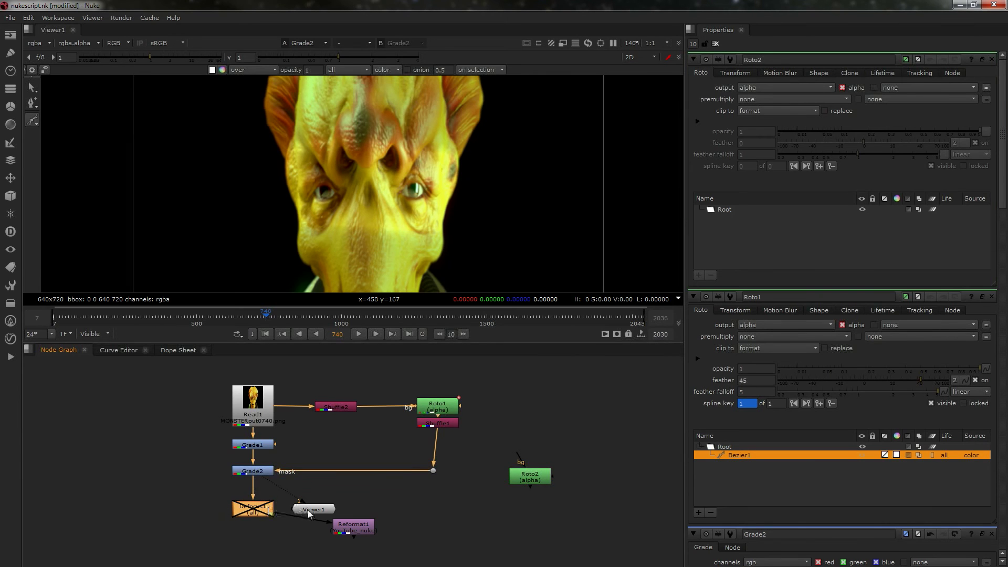
pyautogui.click(426, 499)
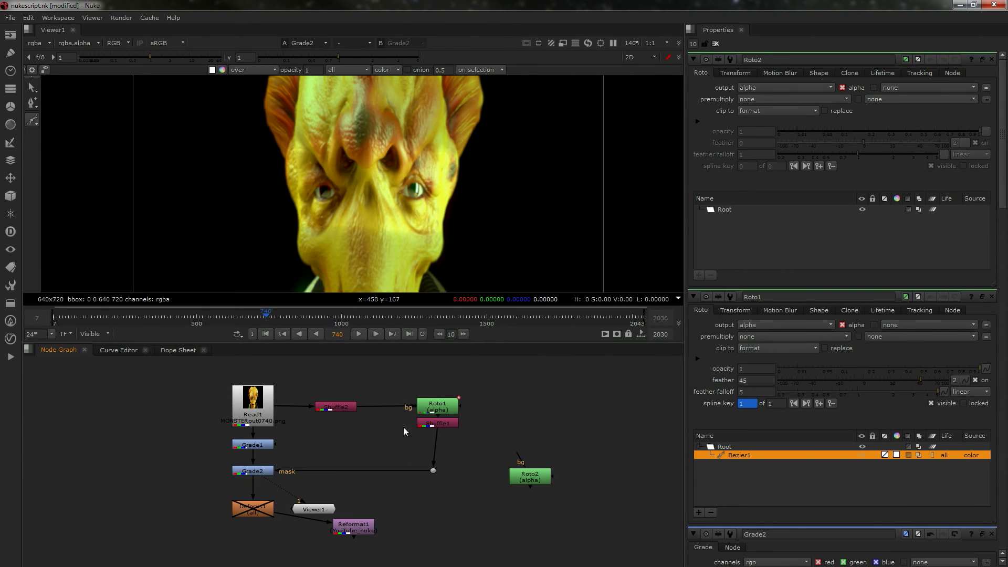
# - Create Blur1 and drop it between Grade2 and Defocus1
pyautogui.press('Tab')
pyautogui.write('blu')
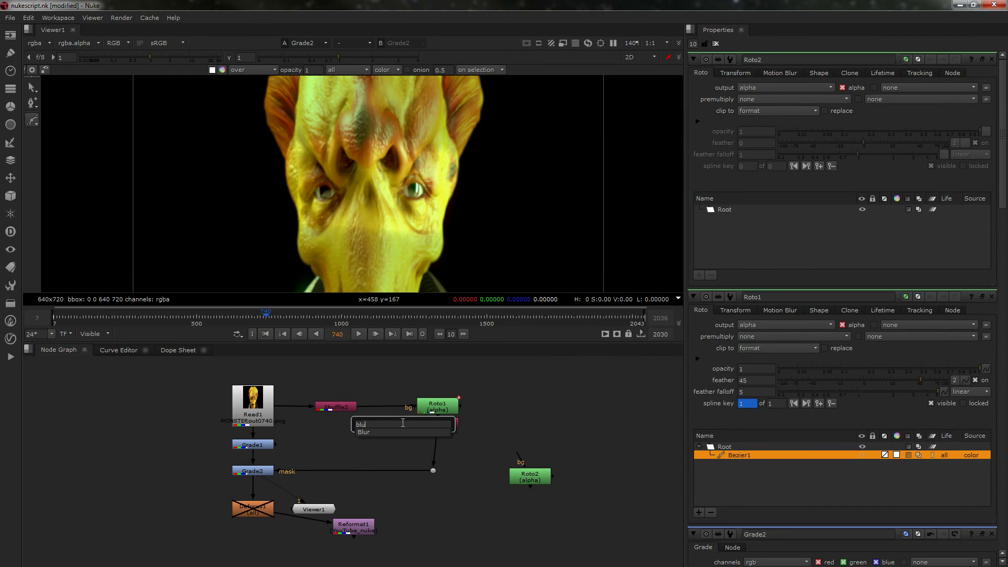
pyautogui.press('Return')
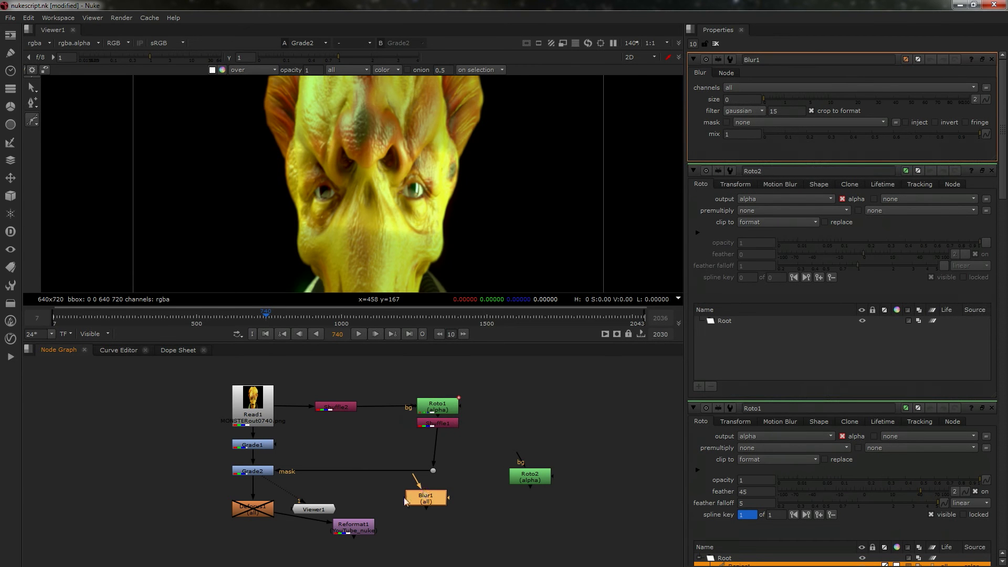
pyautogui.moveTo(241, 509); pyautogui.dragTo(232, 554)
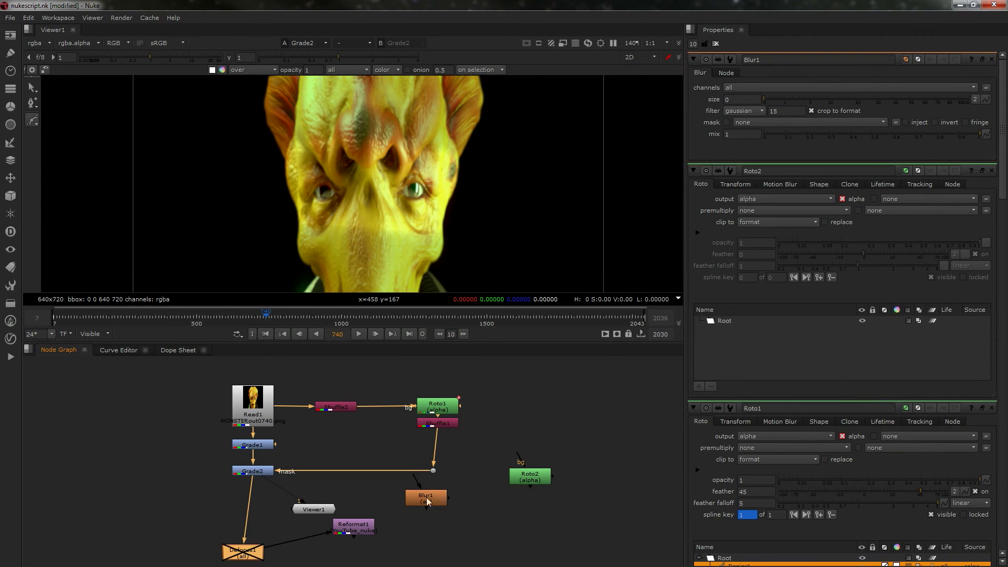
pyautogui.moveTo(428, 502); pyautogui.dragTo(276, 503)
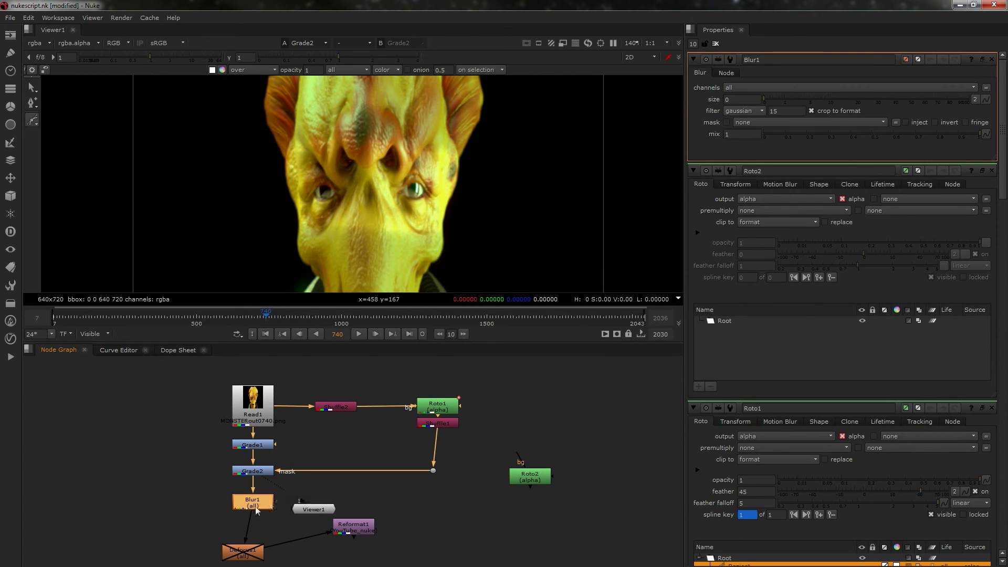
# - Paste copies of Roto1 and Shuffle1 as Roto3 and Shuffle3, wiring Roto3's bg to Shuffle2
pyautogui.click(441, 412)
pyautogui.click(530, 420)
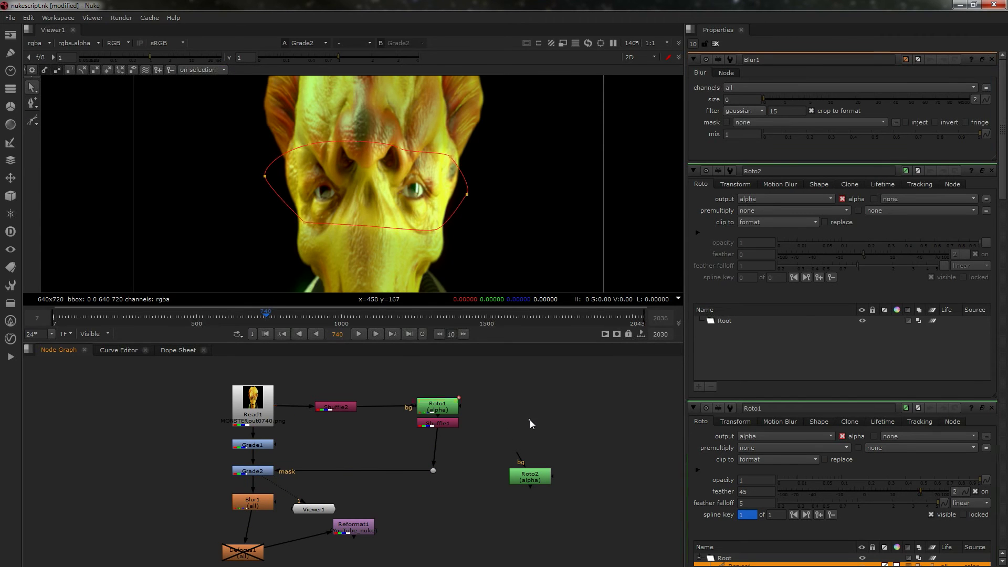
pyautogui.press('o')
pyautogui.click(450, 424)
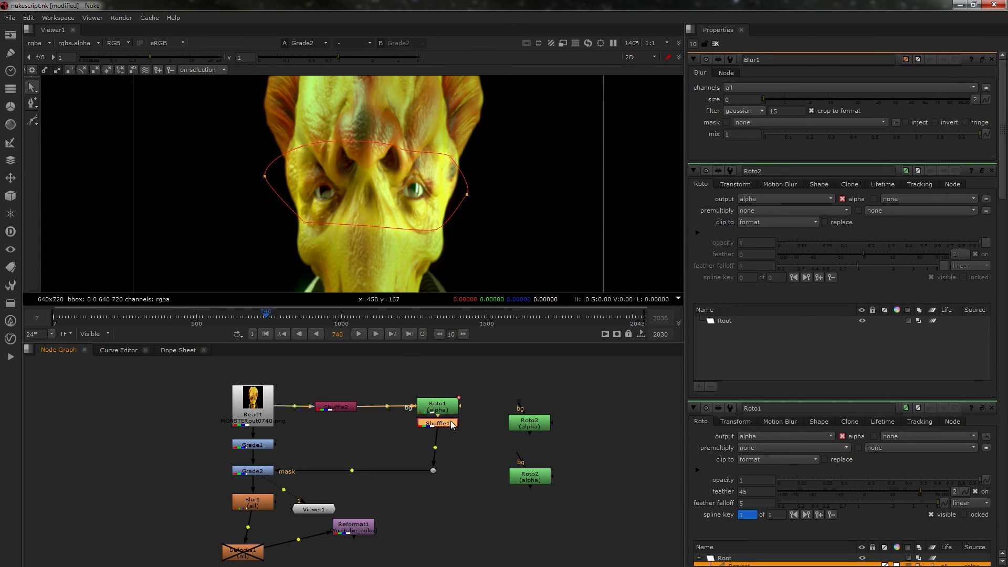
pyautogui.click(538, 447)
pyautogui.press('h')
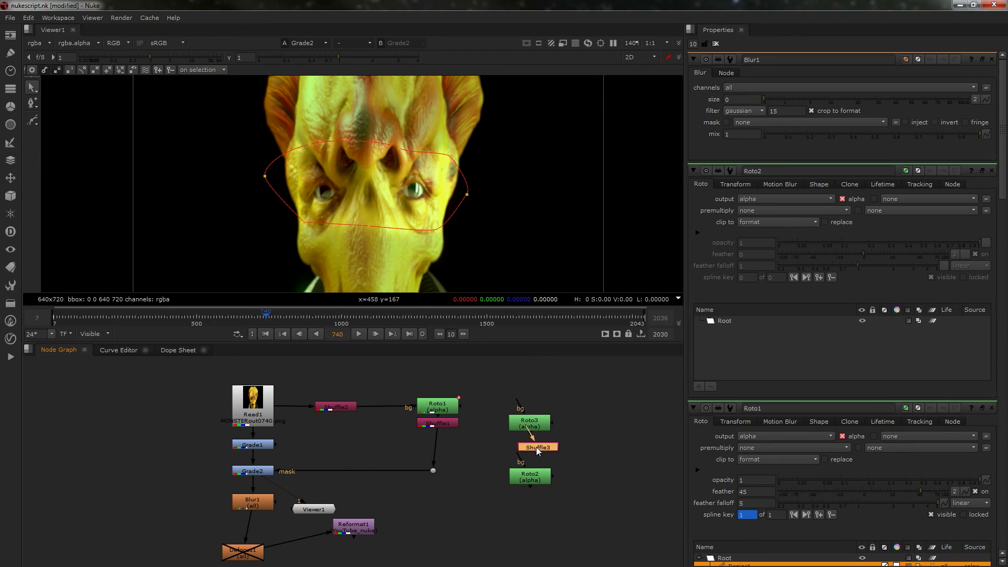
pyautogui.moveTo(538, 444); pyautogui.dragTo(543, 396)
pyautogui.moveTo(527, 434); pyautogui.dragTo(337, 406)
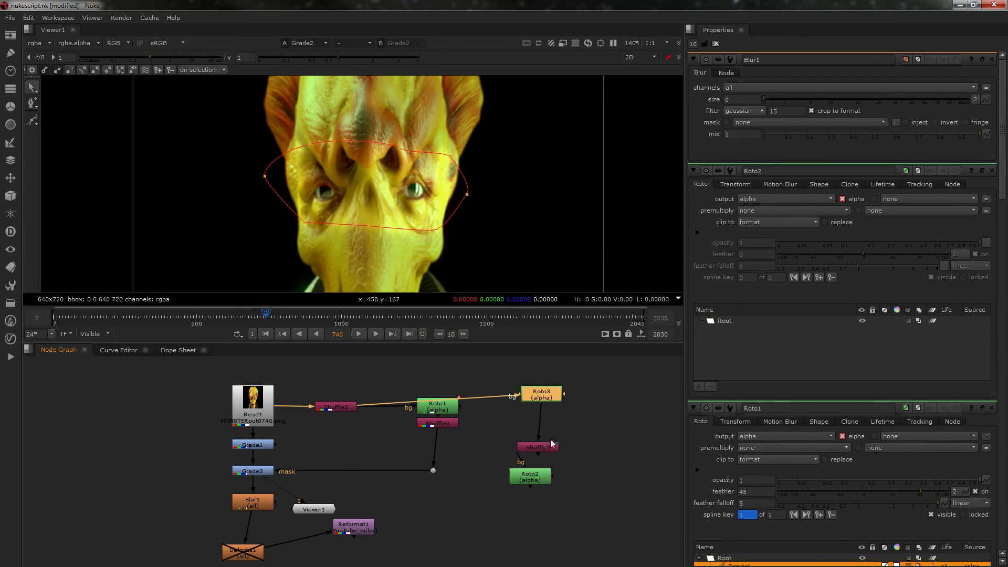
pyautogui.moveTo(546, 448); pyautogui.dragTo(549, 439)
# - Scale Roto3's shape taller and wider in the alpha view to cover the head
pyautogui.doubleClick(538, 396)
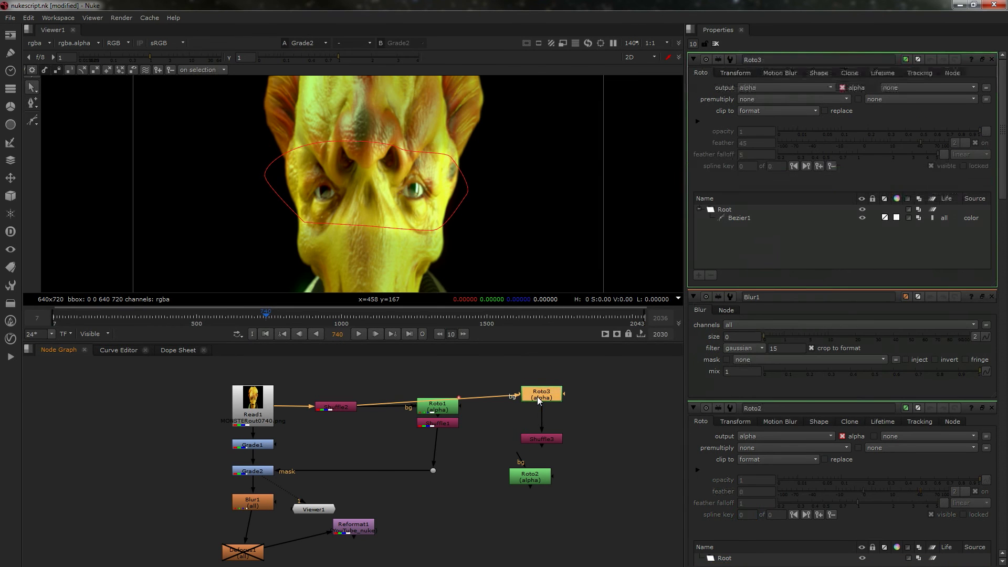
pyautogui.press('1')
pyautogui.press('a')
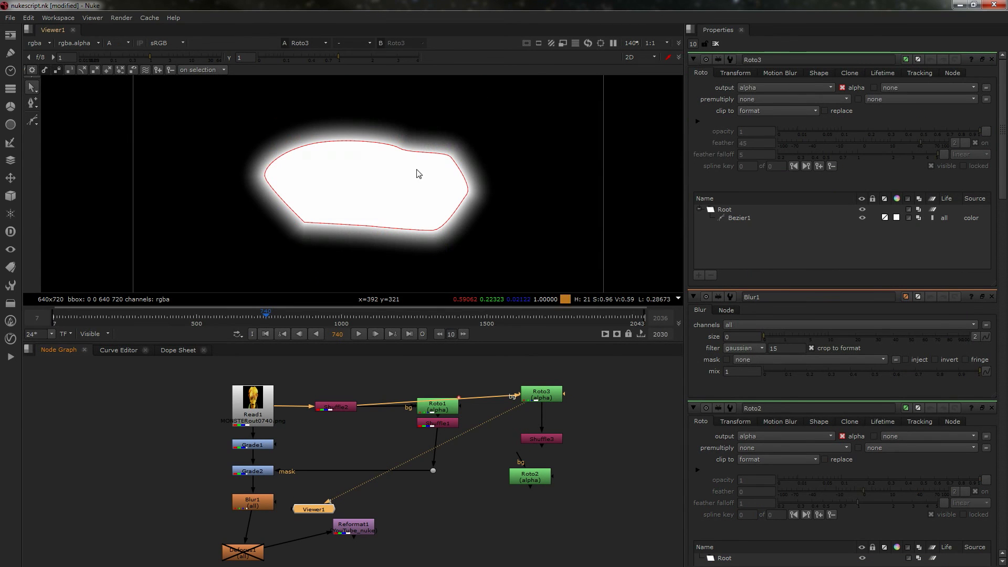
pyautogui.moveTo(249, 111); pyautogui.dragTo(490, 244)
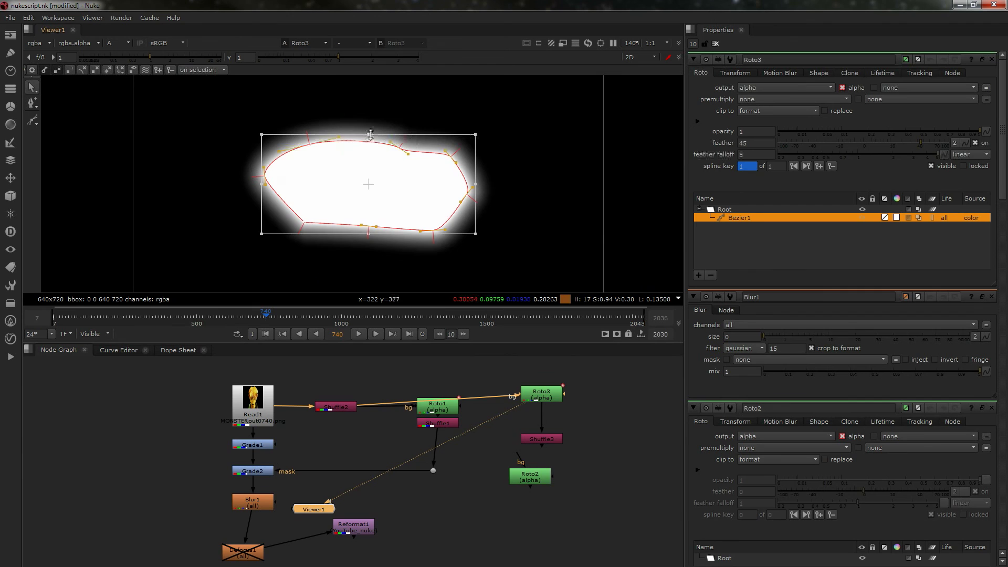
pyautogui.moveTo(369, 140); pyautogui.dragTo(370, 100)
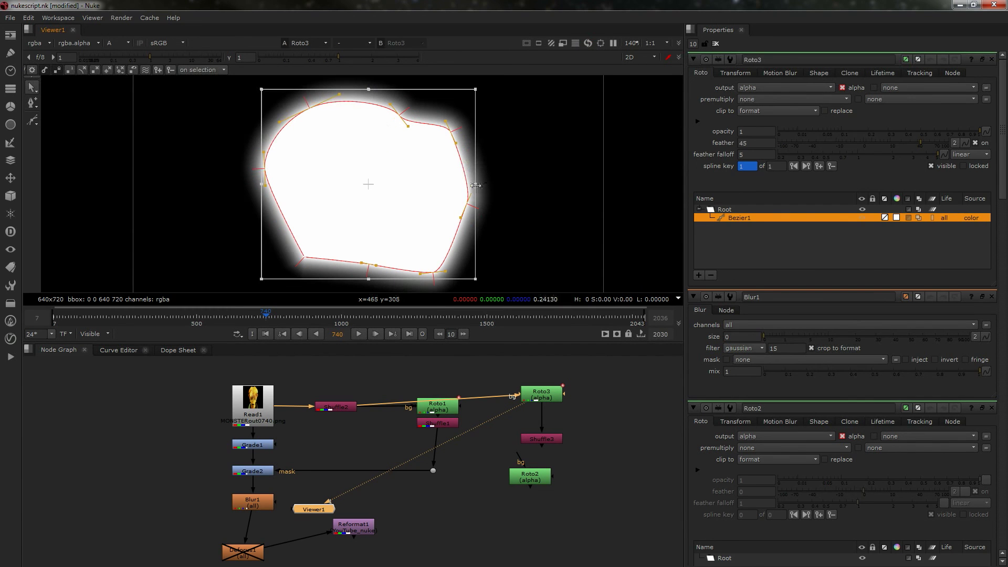
pyautogui.moveTo(475, 185); pyautogui.dragTo(495, 186)
# - Delete Roto2 and connect Blur1's mask input to Shuffle3
pyautogui.click(603, 439)
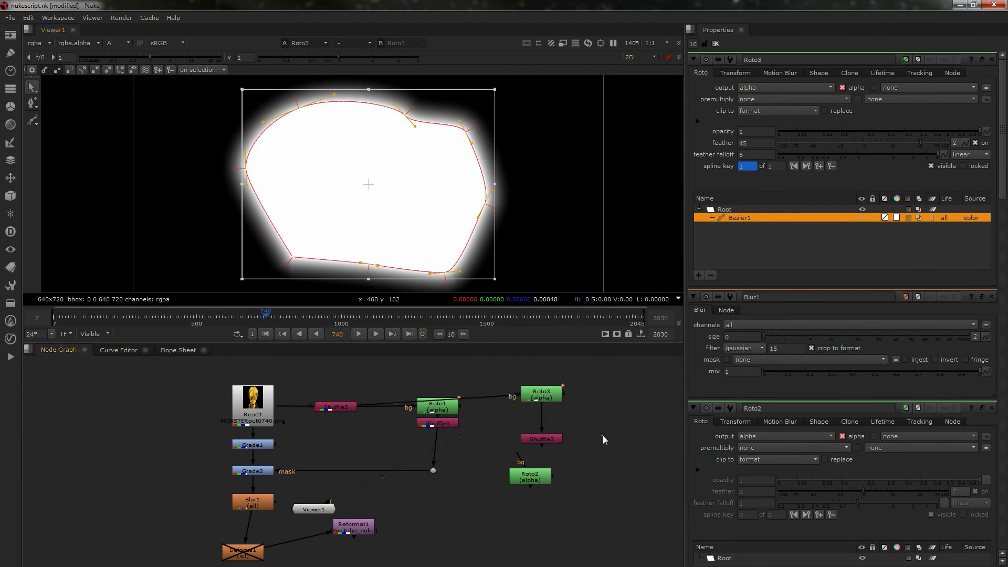
pyautogui.click(534, 444)
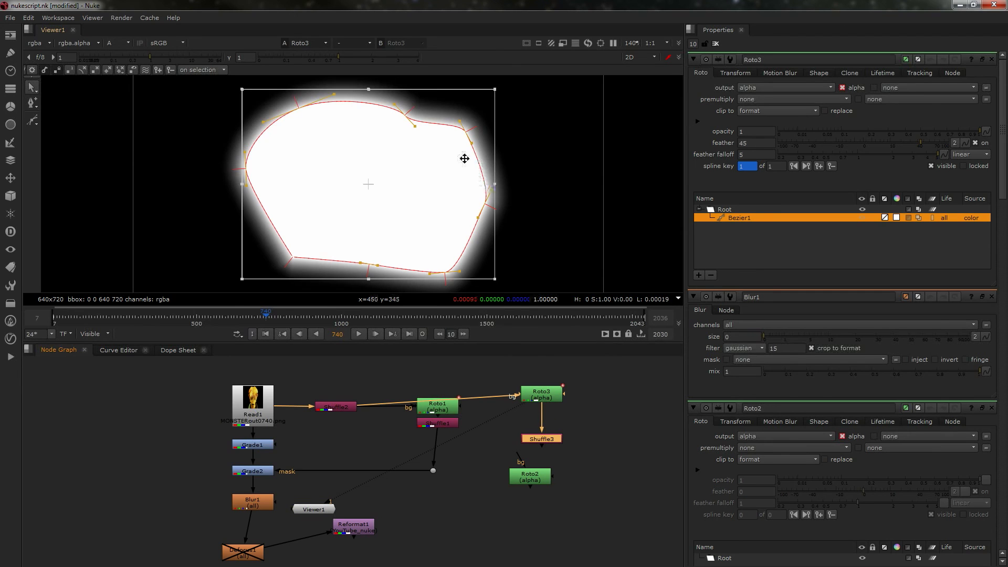
pyautogui.press('a')
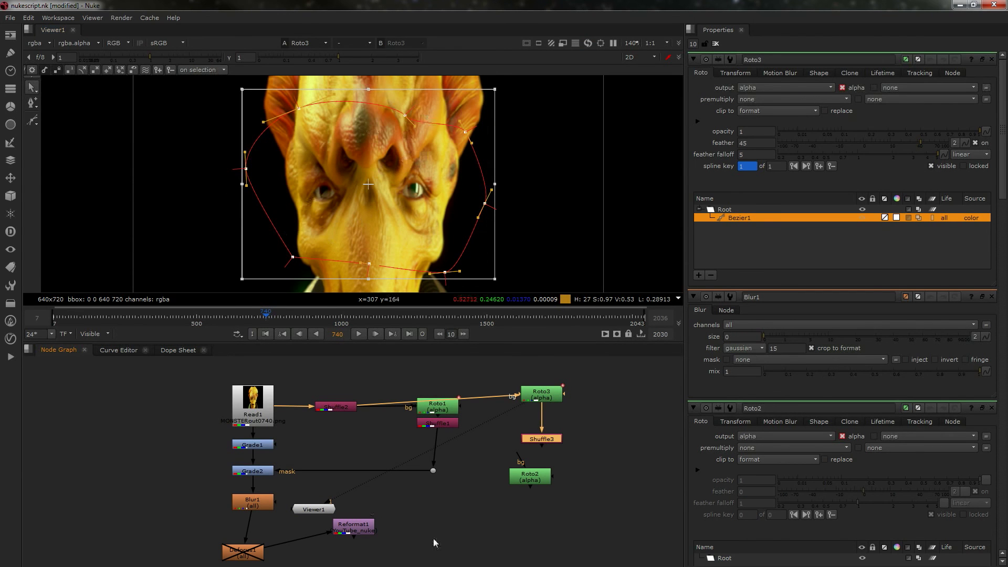
pyautogui.moveTo(537, 470); pyautogui.dragTo(599, 515)
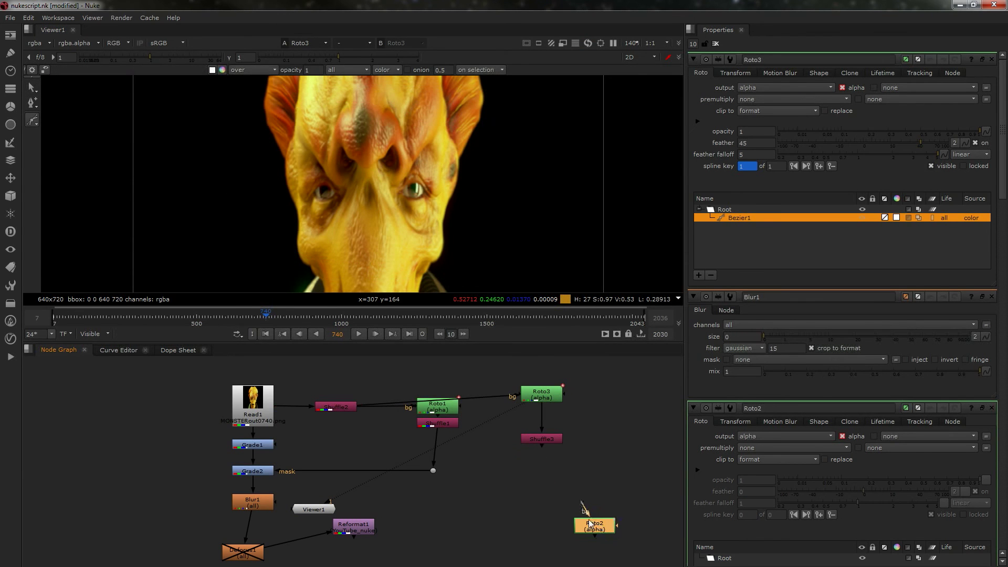
pyautogui.press('Delete')
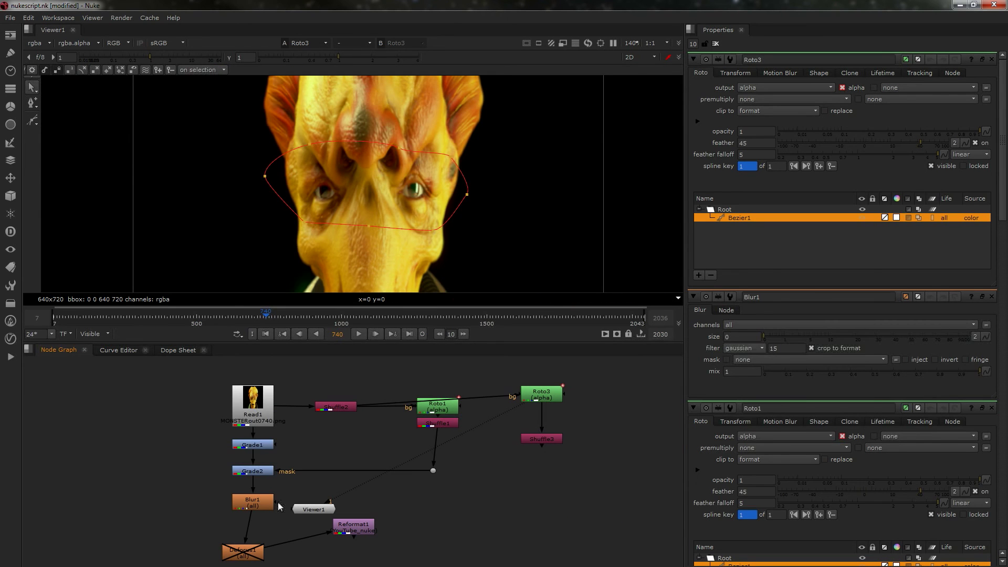
pyautogui.moveTo(276, 501); pyautogui.dragTo(546, 440)
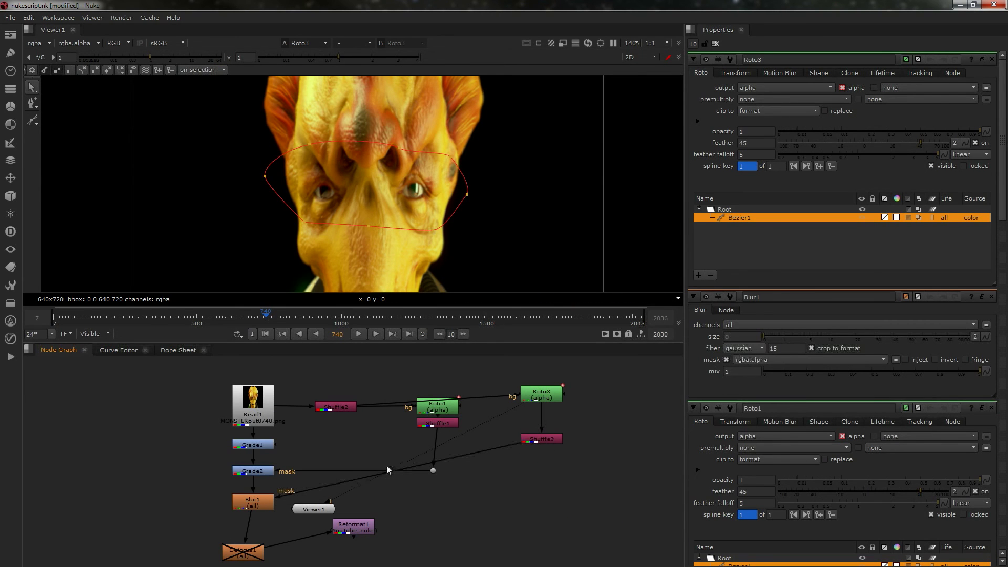
# - Route Blur1's mask through a Dot, set Blur1's size to 28.5, and view its output
pyautogui.keyDown('ctrl'); pyautogui.moveTo(397, 471); pyautogui.dragTo(541, 499); pyautogui.keyUp('ctrl')
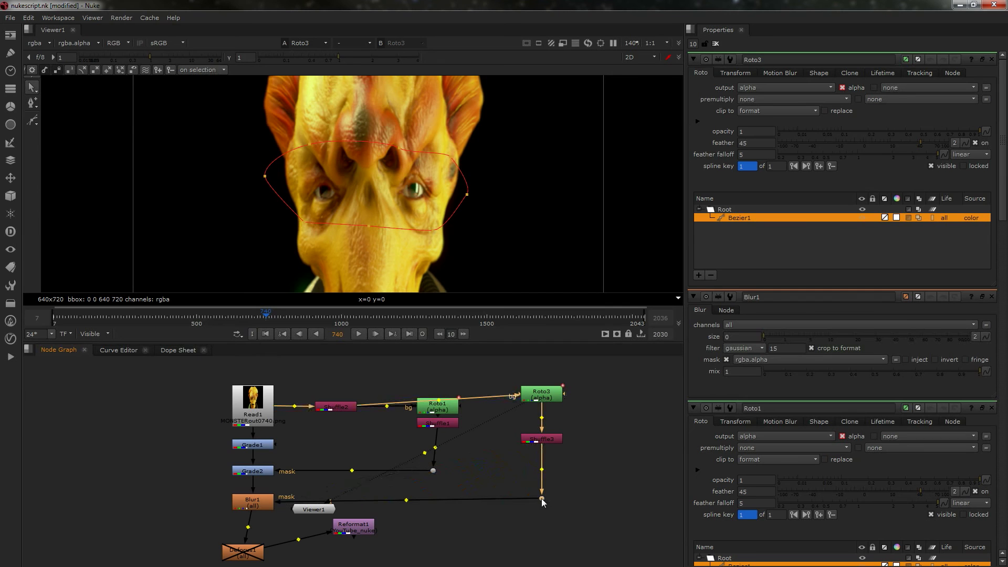
pyautogui.doubleClick(262, 505)
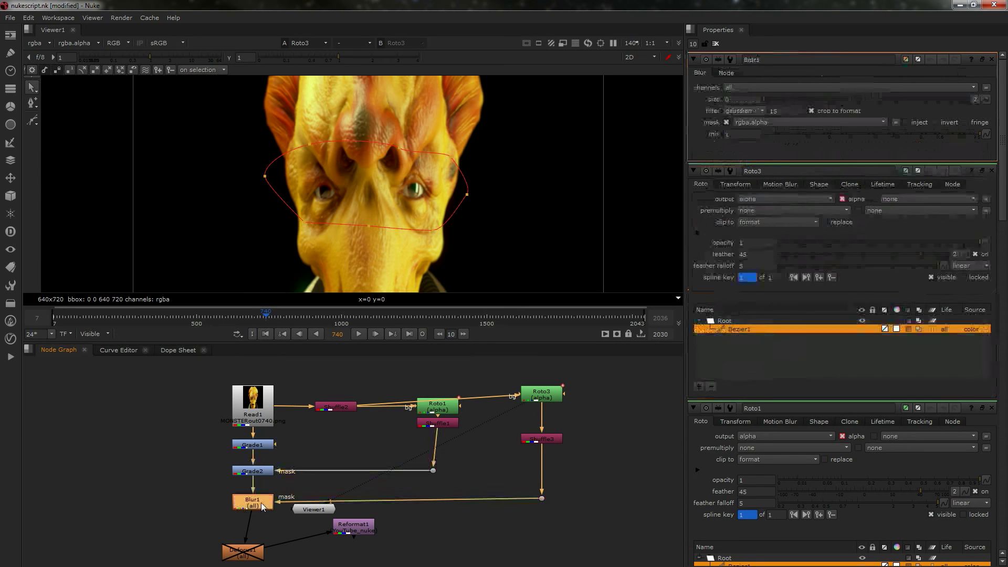
pyautogui.click(605, 503)
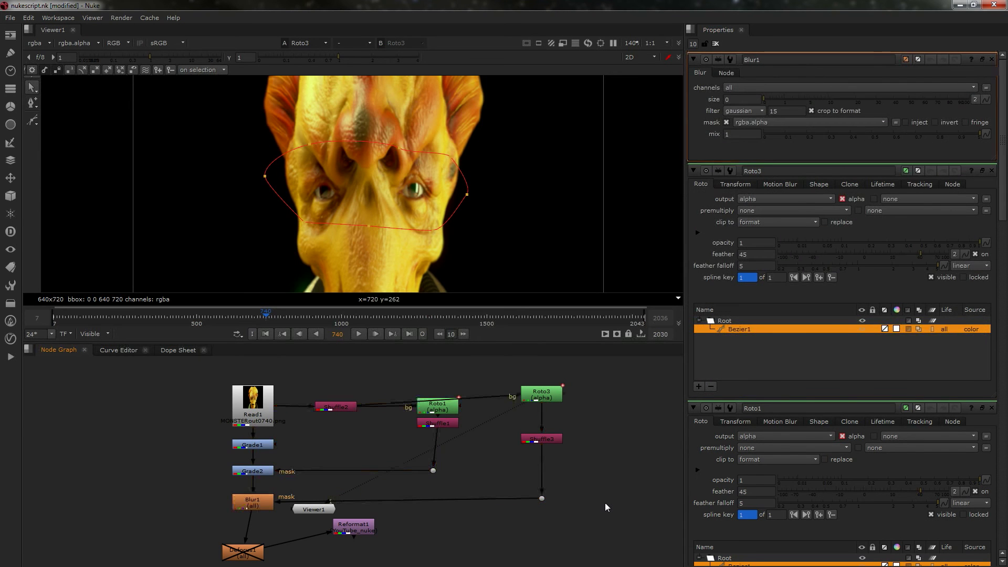
pyautogui.press('o')
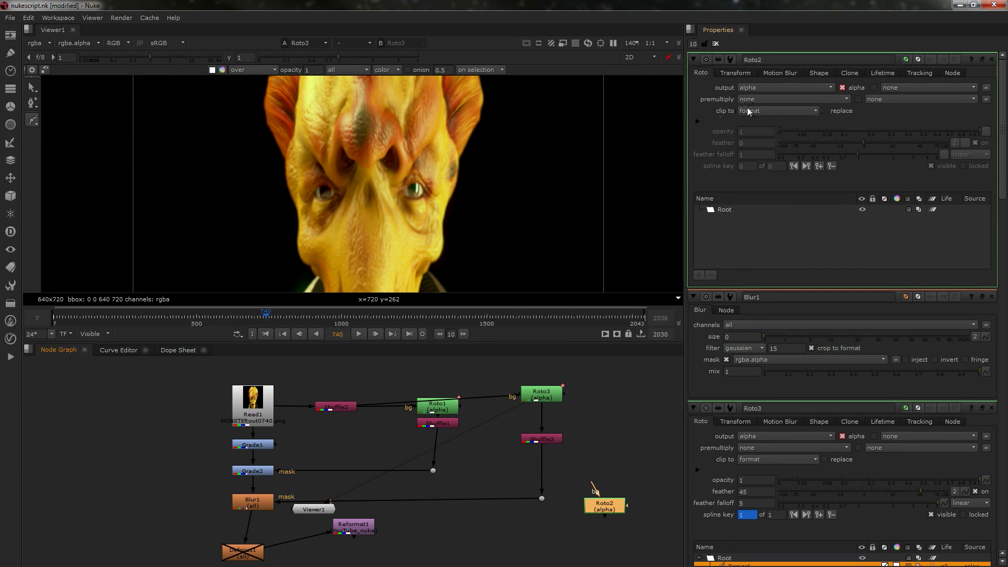
pyautogui.doubleClick(257, 504)
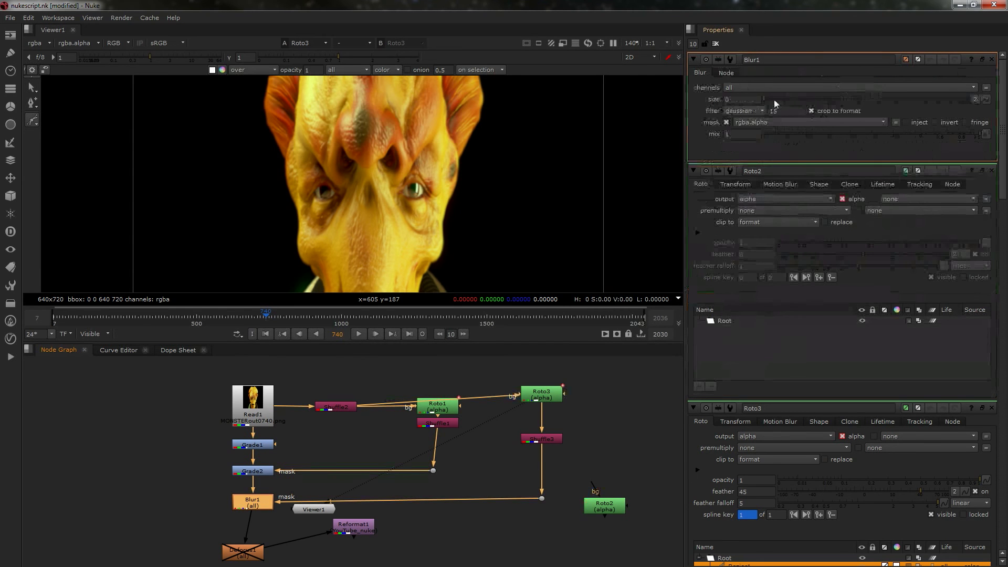
pyautogui.moveTo(774, 100); pyautogui.dragTo(889, 106)
pyautogui.press('1')
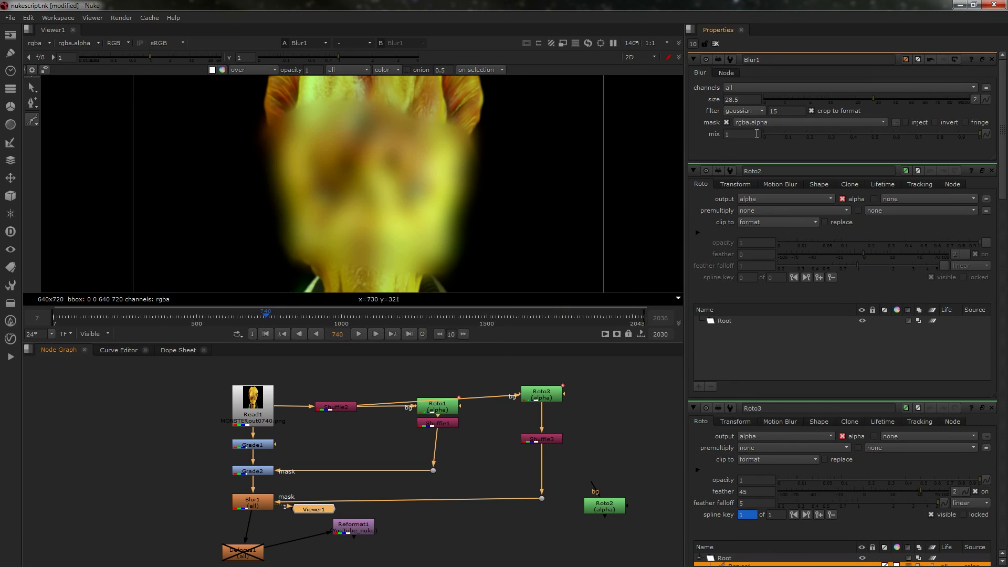
# - Add an Invert1 node below Shuffle3 to flip the blur mask
pyautogui.click(556, 441)
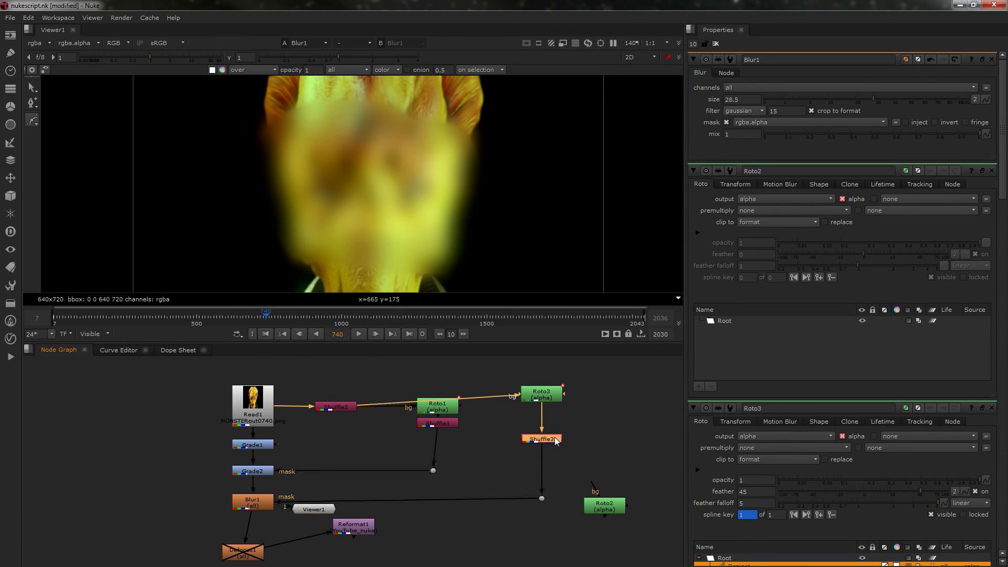
pyautogui.press('Tab')
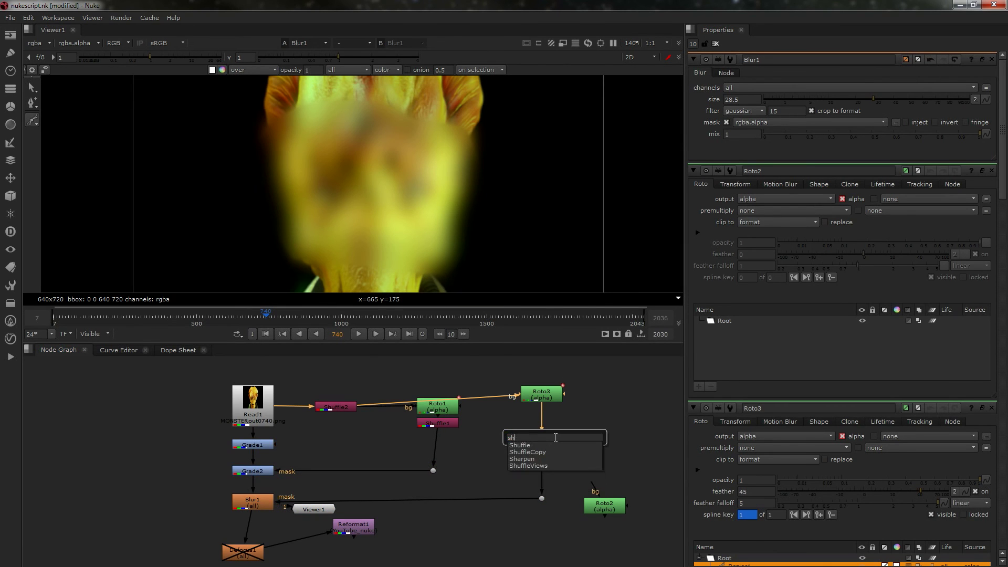
pyautogui.write('inv')
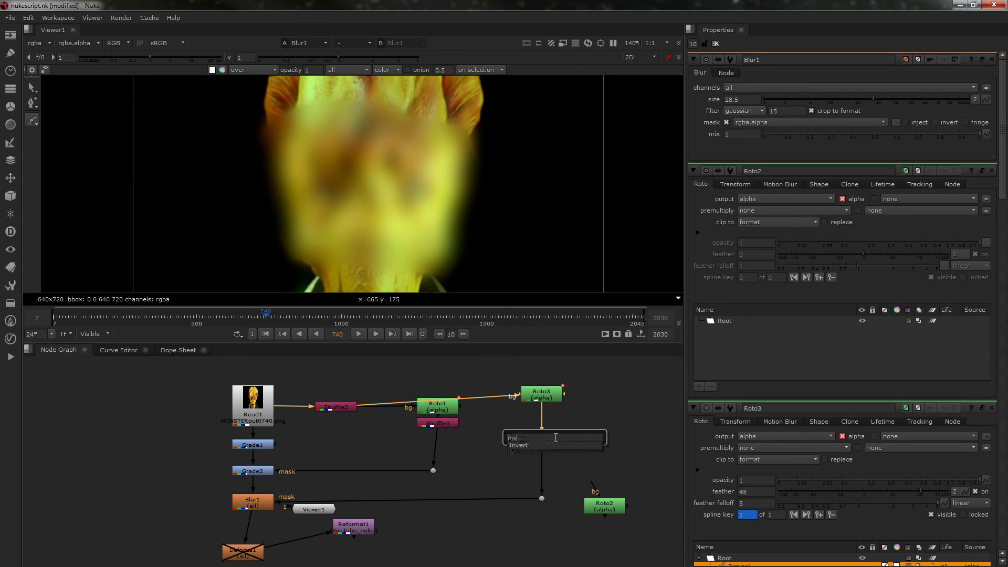
pyautogui.press('Return')
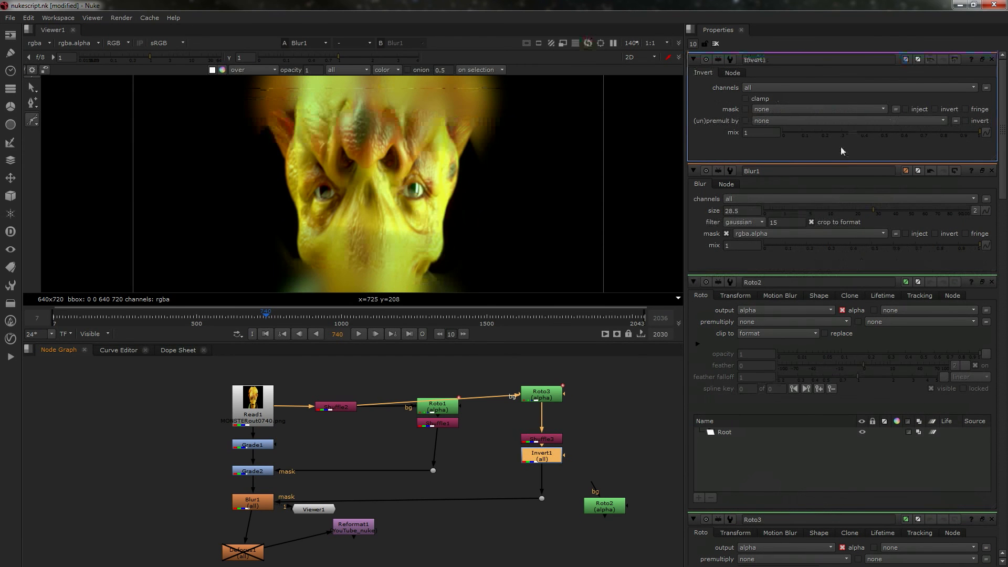
# - Lower Blur1's size to 2.2 and select the bottom point of Roto1's shape
pyautogui.moveTo(865, 213); pyautogui.dragTo(796, 218)
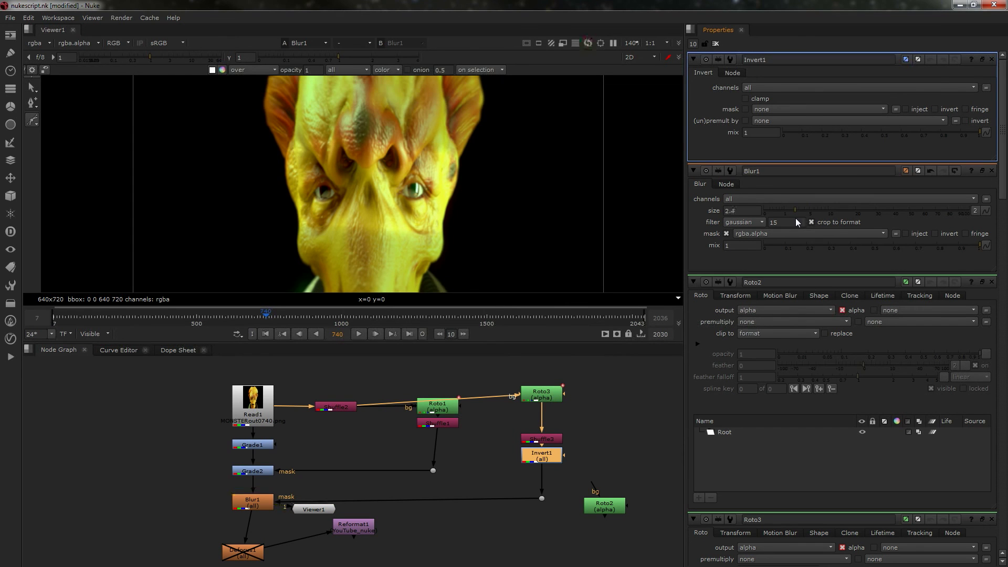
pyautogui.scroll(-2, 412, 189)
pyautogui.scroll(-1, 396, 204)
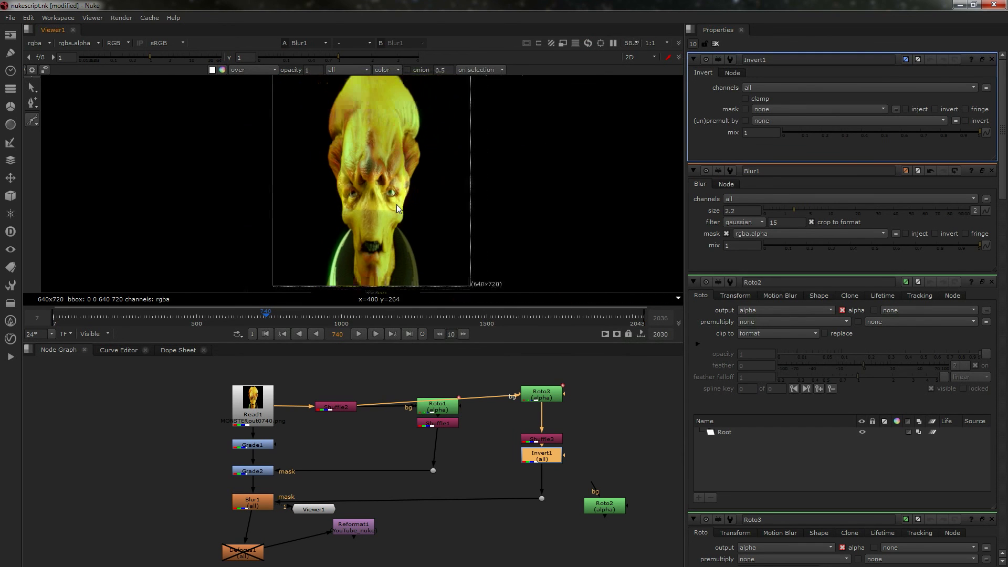
pyautogui.scroll(1, 380, 197)
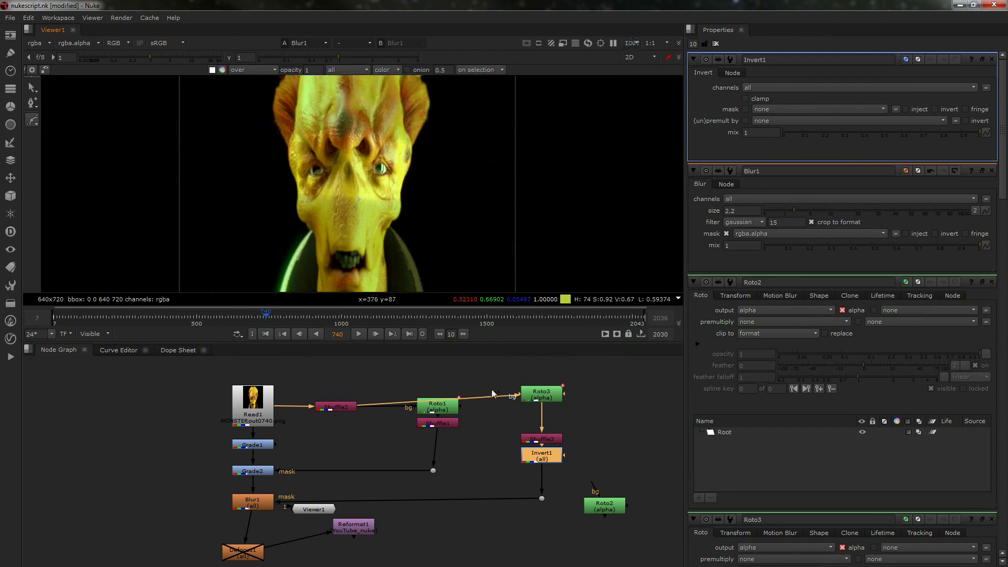
pyautogui.doubleClick(446, 405)
pyautogui.click(348, 195)
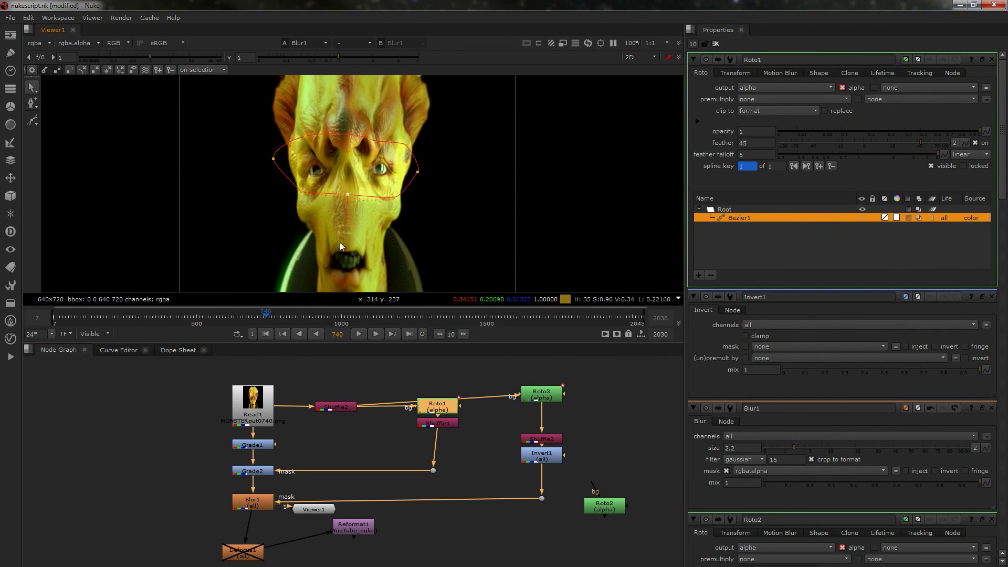
# - Pull the feather of Roto1's bottom and lower-left points outward for a soft lower edge
pyautogui.moveTo(380, 210); pyautogui.dragTo(402, 223)
pyautogui.click(302, 195)
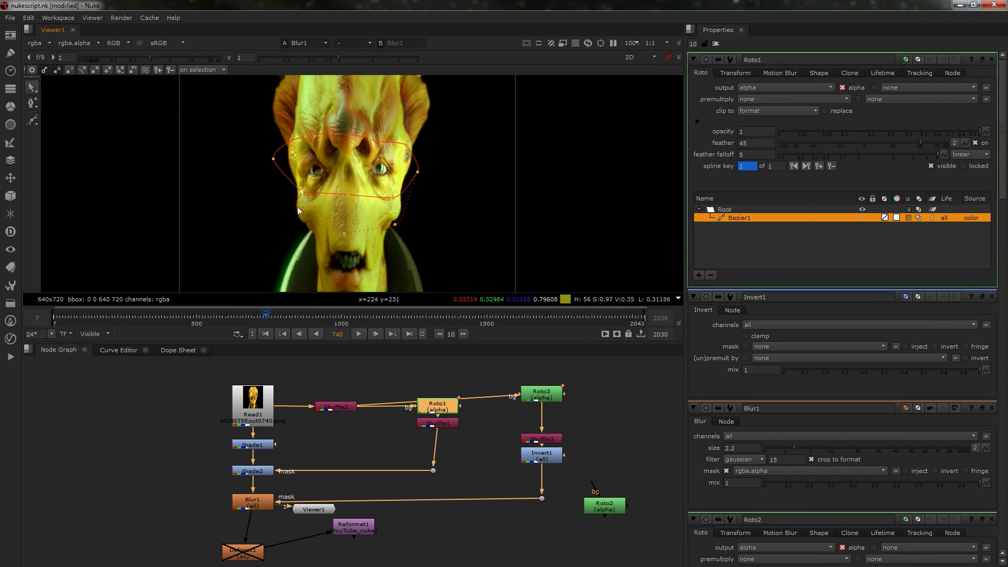
pyautogui.moveTo(297, 207); pyautogui.dragTo(285, 227)
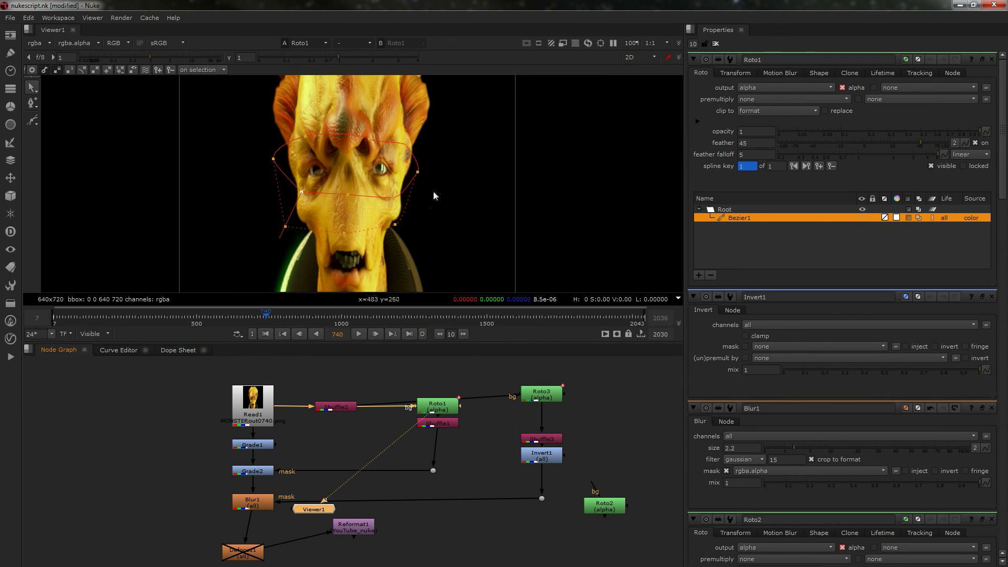
# - View the Roto1 matte and add a new Roto4 node below Roto2
pyautogui.press('1')
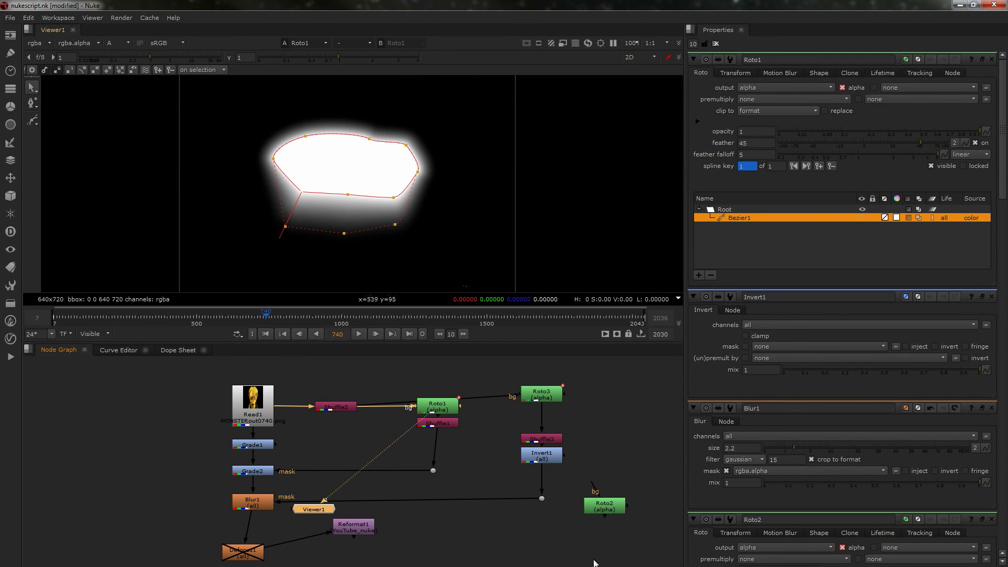
pyautogui.click(620, 505)
pyautogui.press('o')
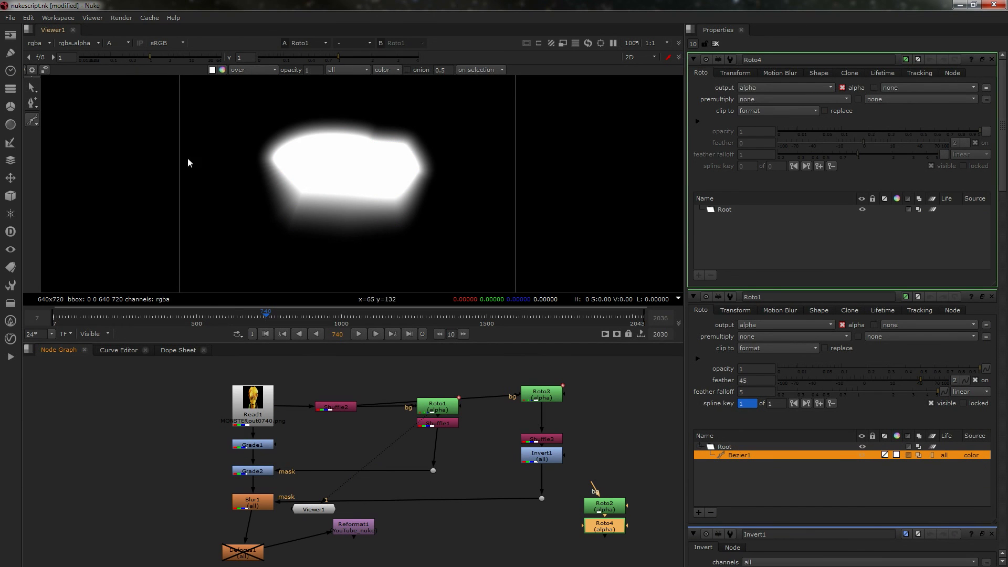
# - Switch the viewer back to RGB and display the Reformat1 output
pyautogui.press('a')
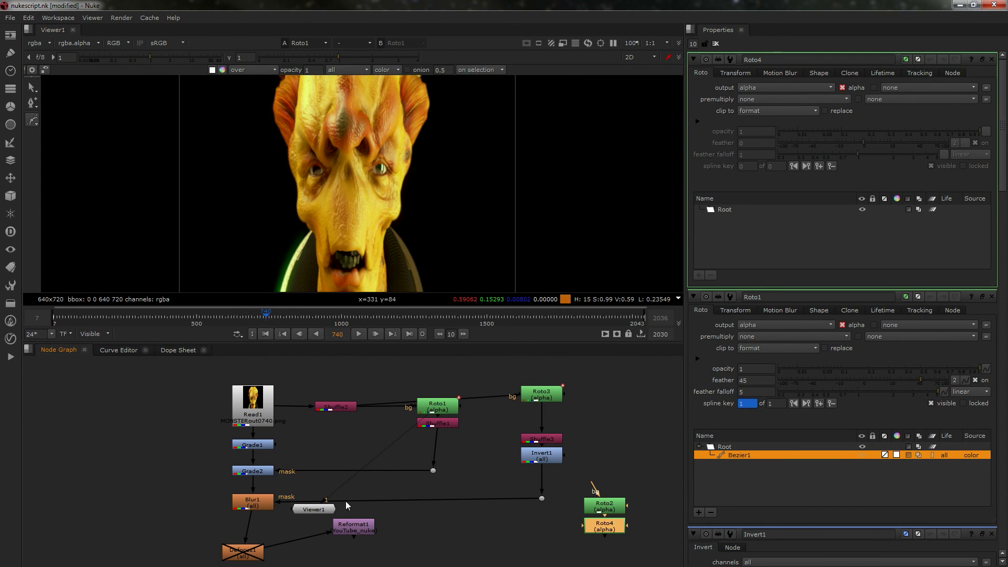
pyautogui.click(357, 529)
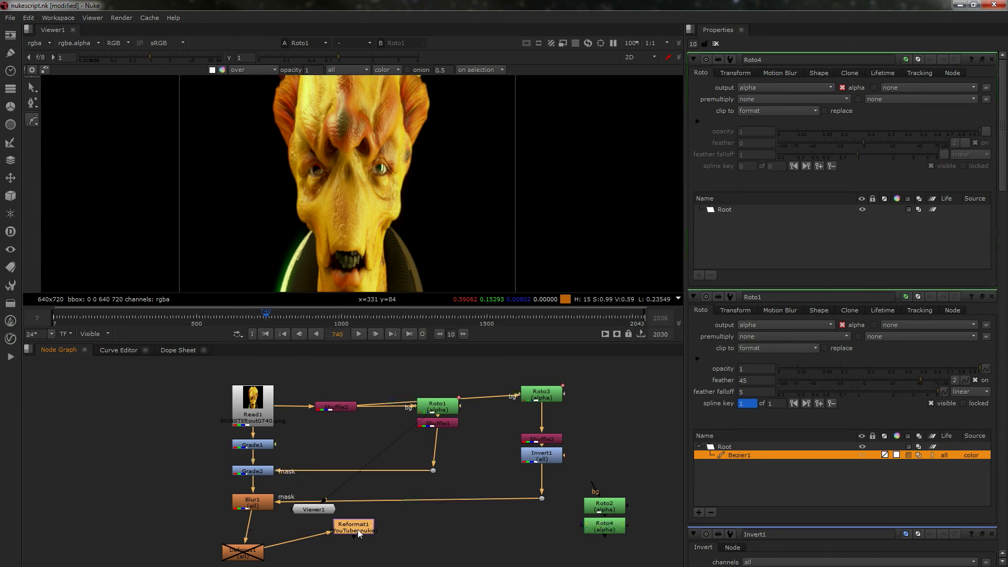
pyautogui.press('1')
pyautogui.scroll(-1, 392, 182)
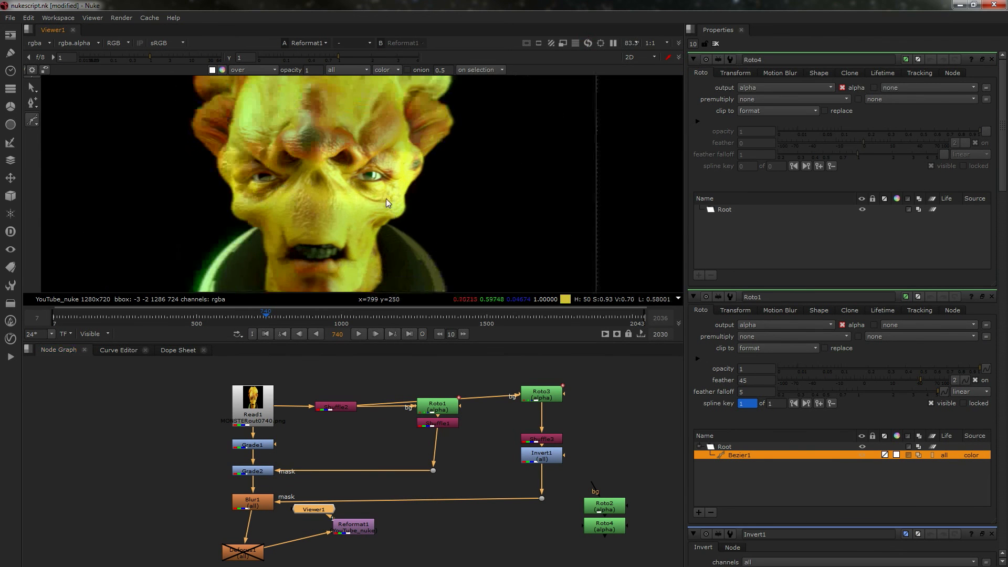
pyautogui.scroll(-1, 424, 212)
pyautogui.scroll(2, 430, 205)
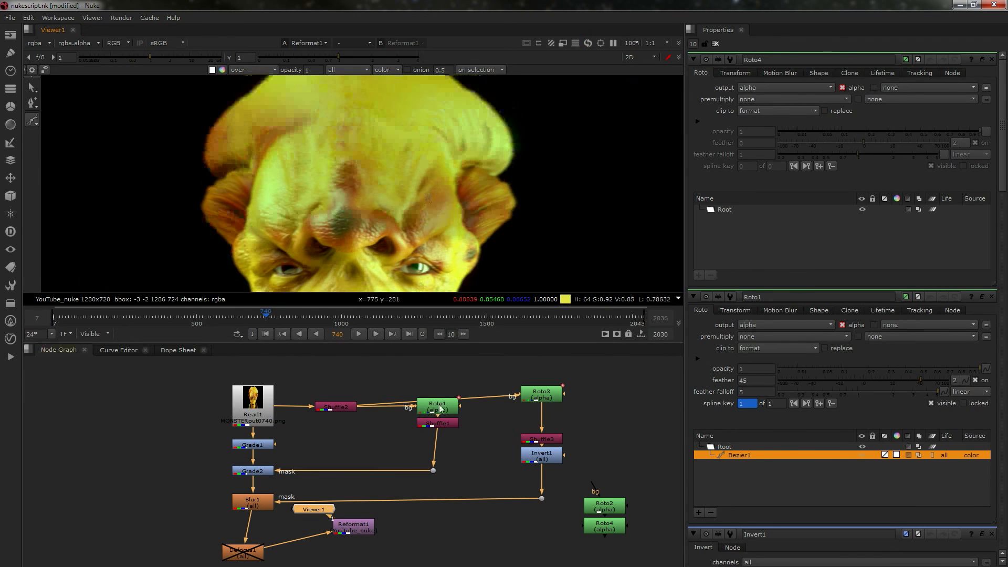
# - Select Blur1 and Grade2, fit the frame, and zoom to inspect the graded, blurred monster
pyautogui.click(250, 502)
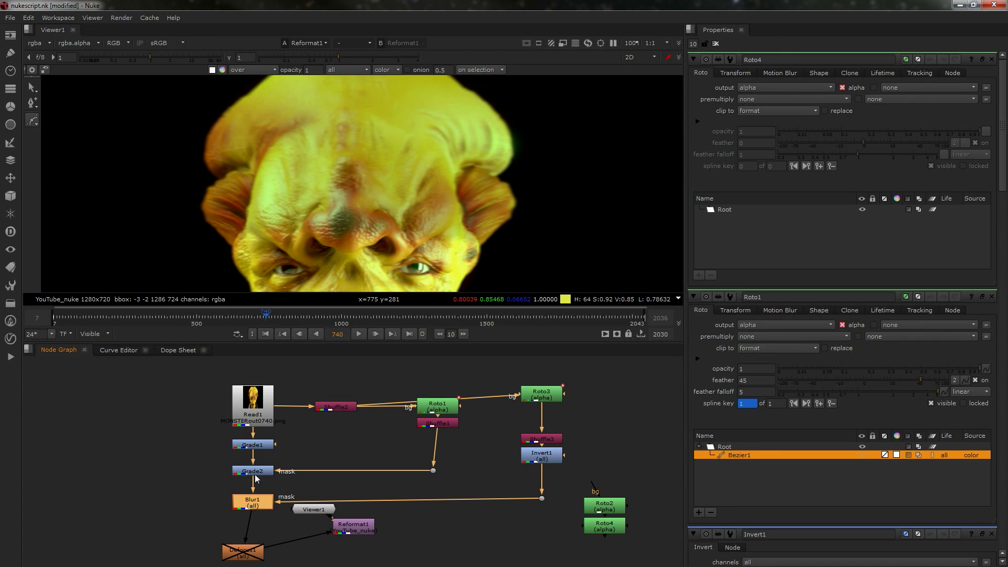
pyautogui.click(254, 472)
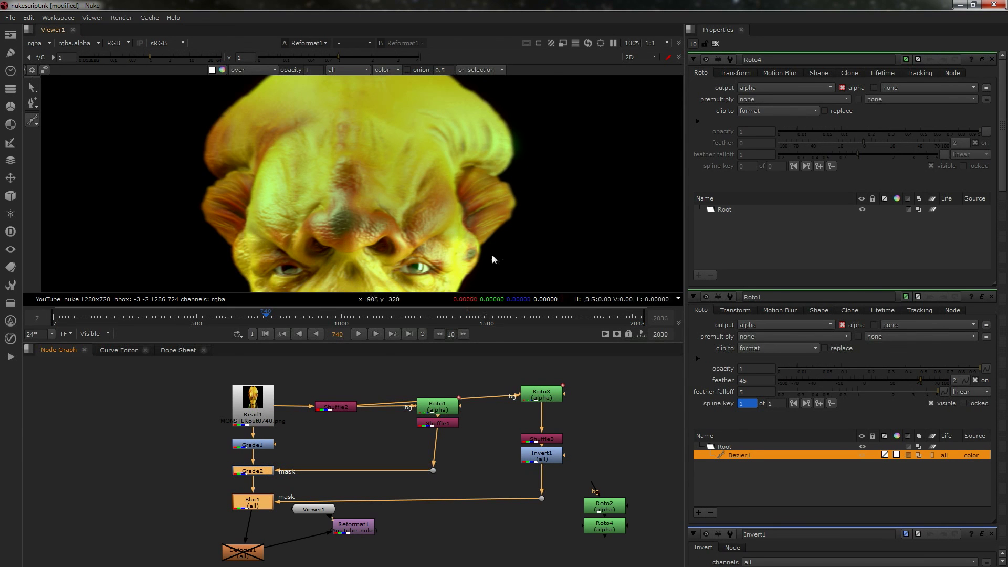
pyautogui.press('f')
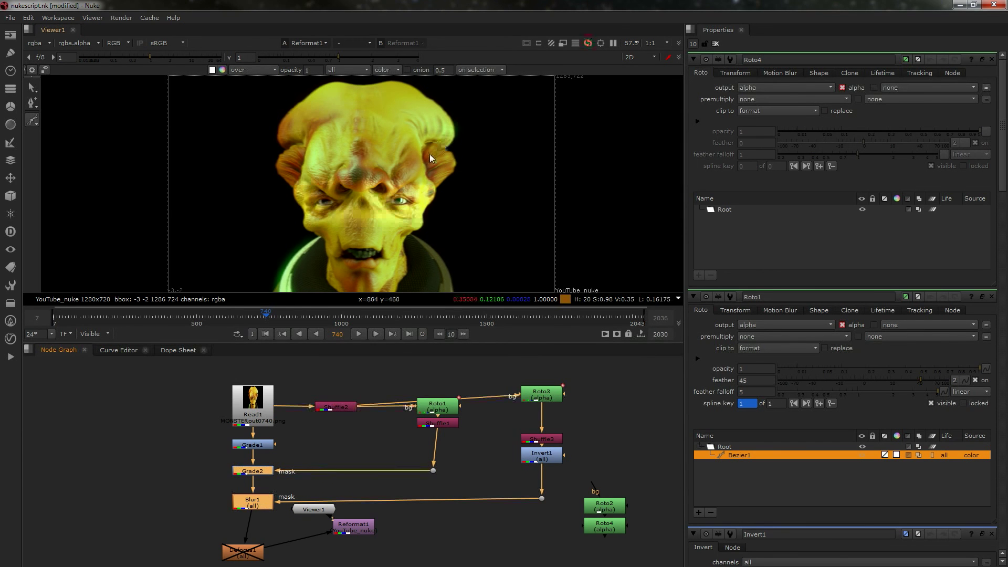
pyautogui.scroll(2, 430, 154)
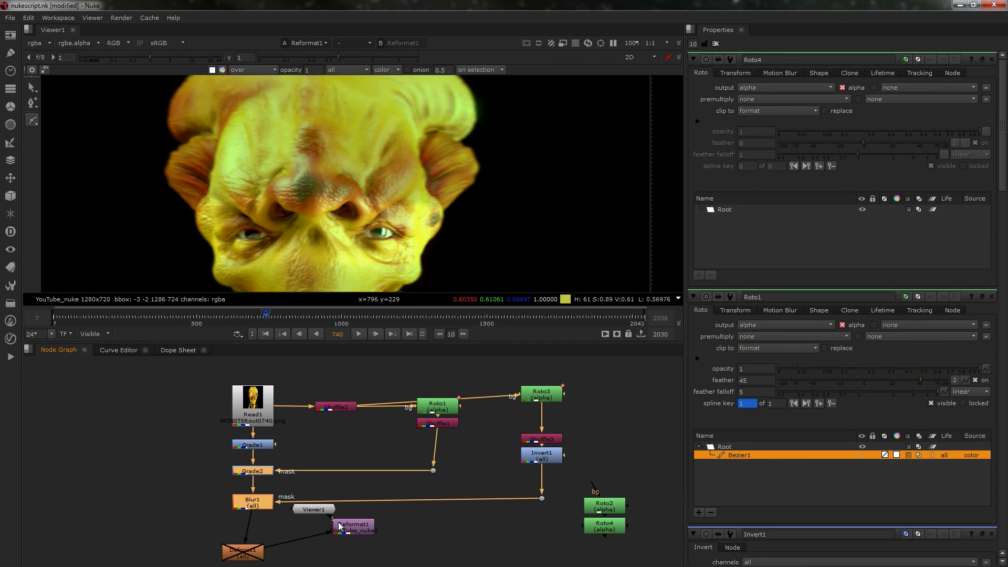
pyautogui.scroll(-4, 322, 183)
pyautogui.scroll(3, 363, 228)
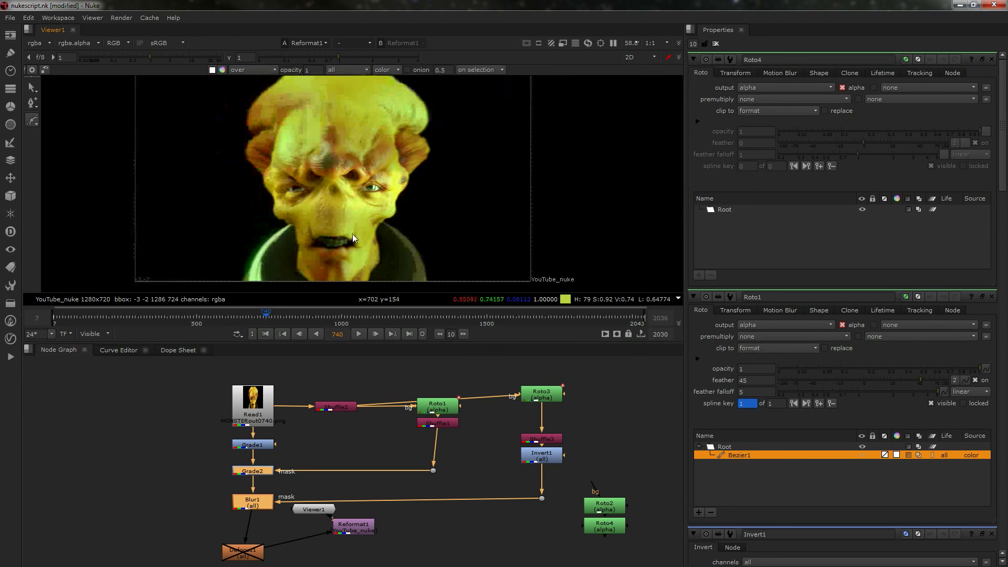
pyautogui.scroll(1, 348, 234)
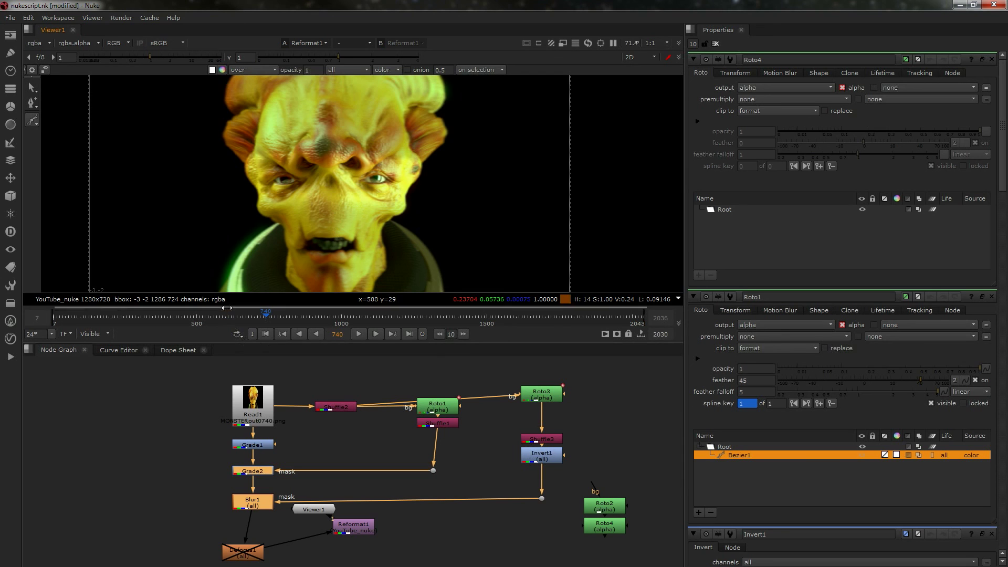
pyautogui.doubleClick(429, 412)
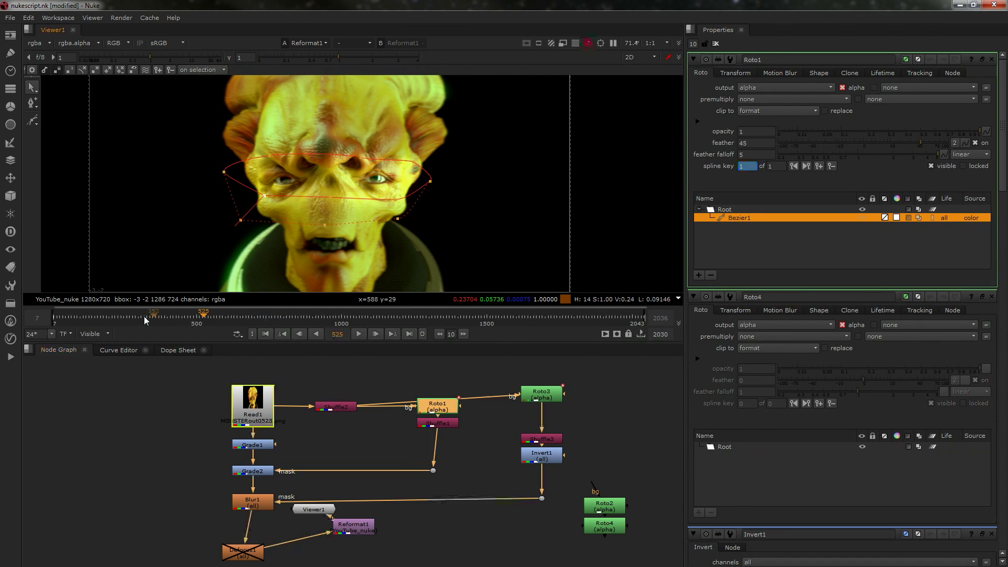
pyautogui.moveTo(144, 316); pyautogui.dragTo(260, 321)
pyautogui.moveTo(352, 317); pyautogui.dragTo(560, 324)
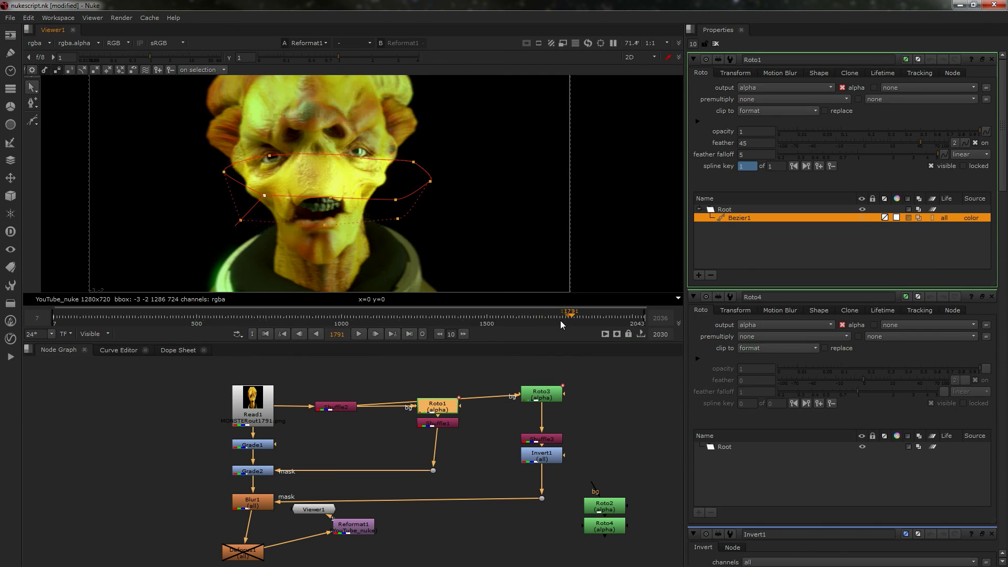
pyautogui.click(340, 317)
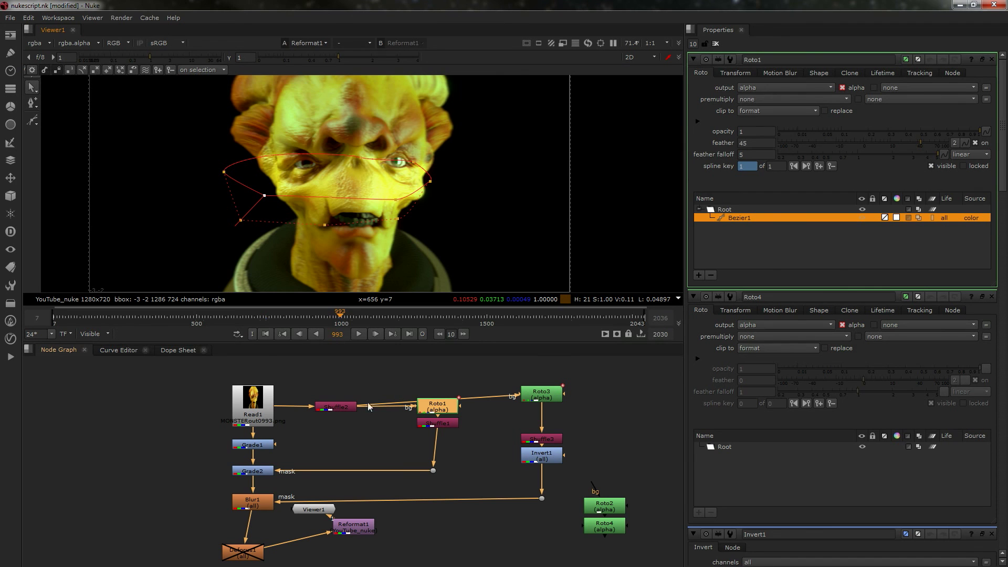
pyautogui.moveTo(318, 317); pyautogui.dragTo(267, 321)
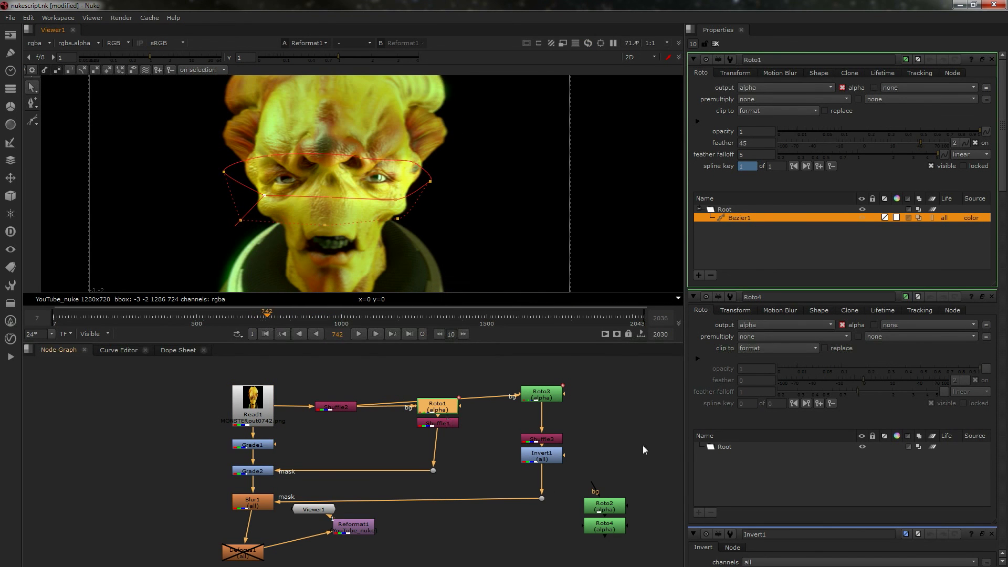
pyautogui.click(602, 504)
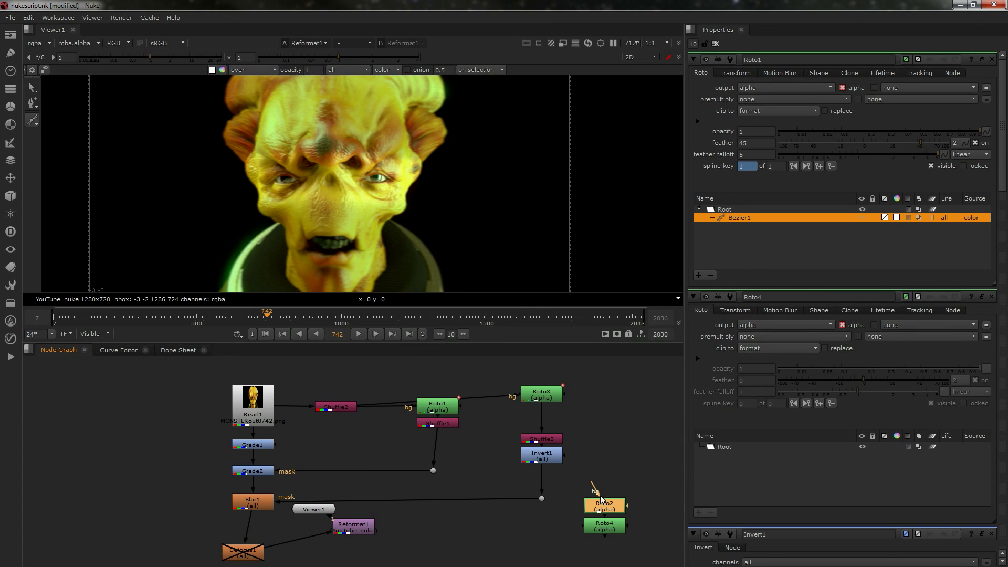